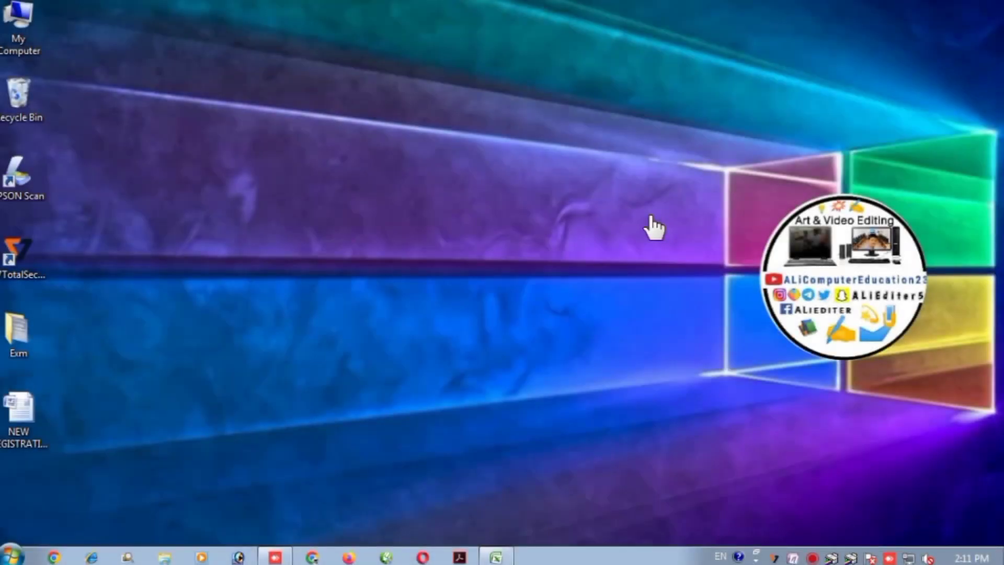
Restore the Excel window showing the 'Sheet No. 11 Find Average' marks table
click(495, 557)
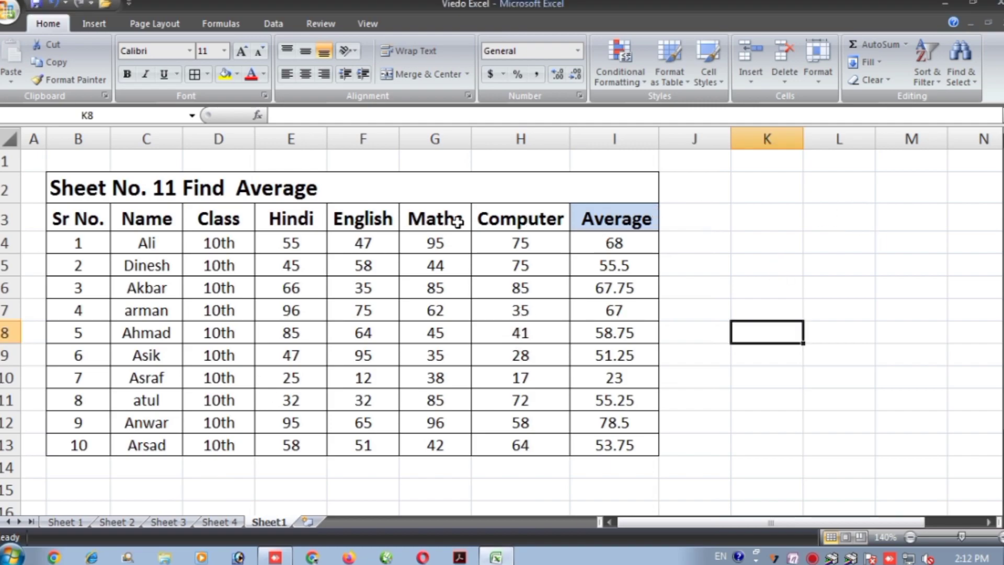
click(601, 258)
click(601, 291)
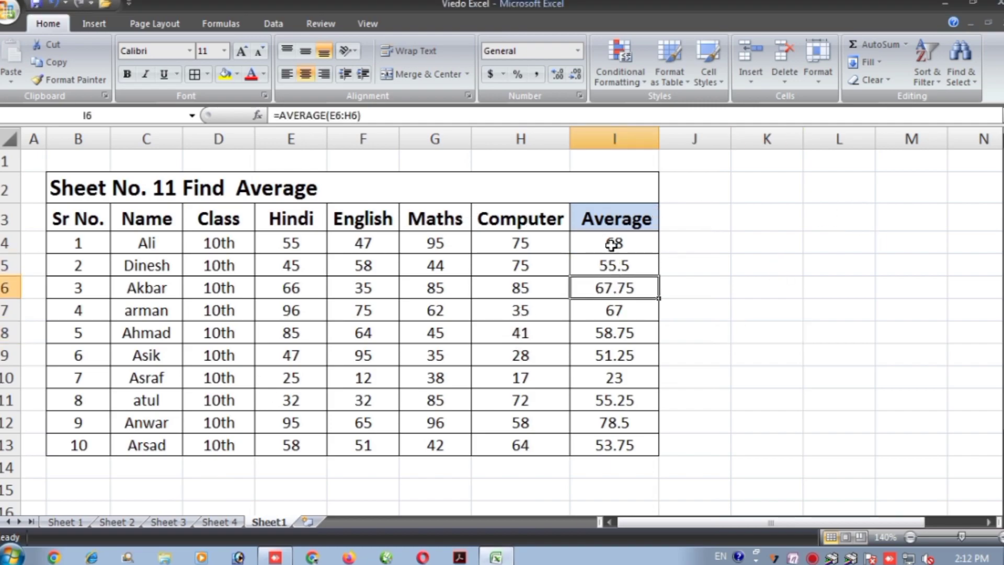
mouse_move(612, 244)
mouse_down()
mouse_move(686, 376)
mouse_move(650, 421)
mouse_move(664, 471)
mouse_up()
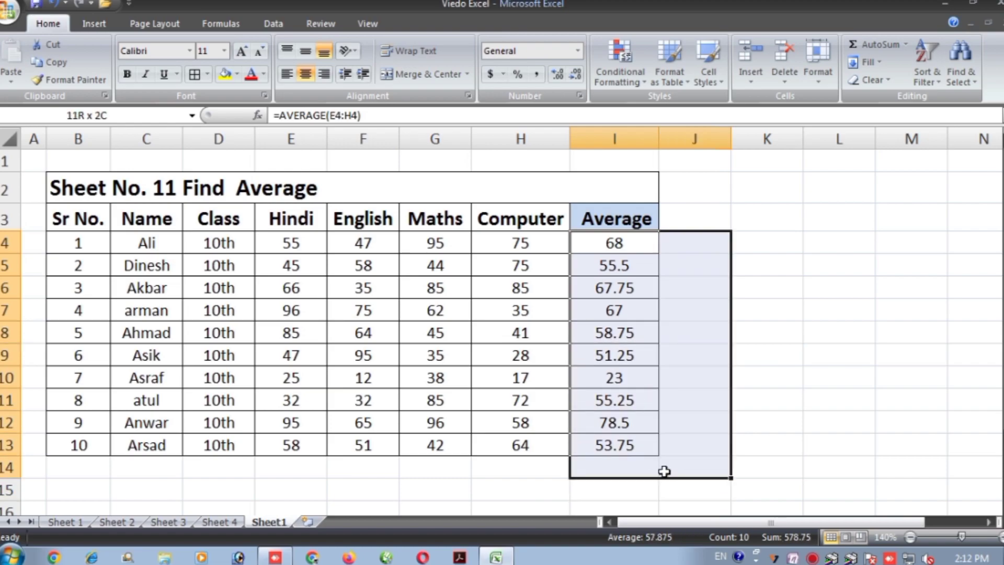
click(697, 317)
drag(52, 196, 250, 445)
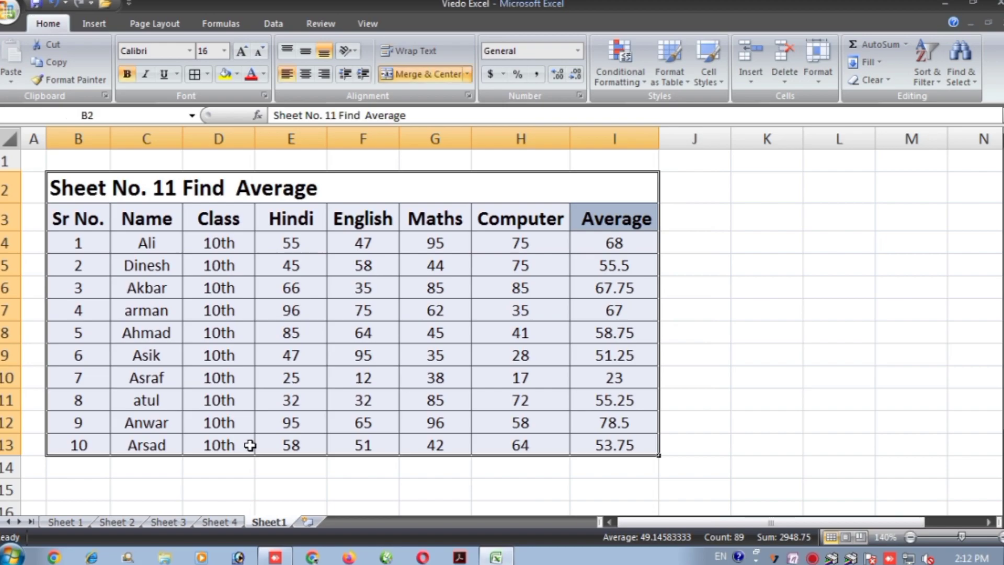
click(529, 281)
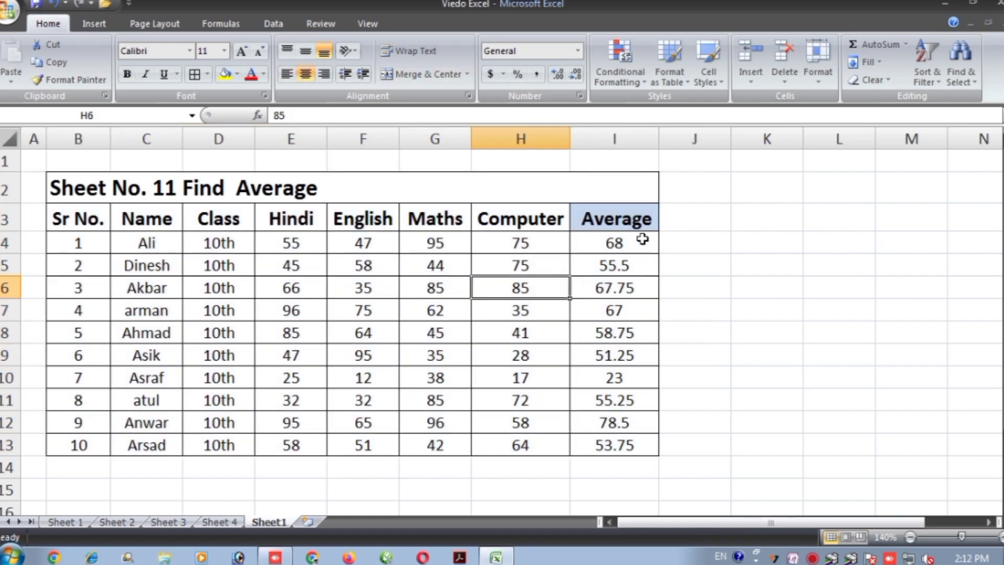
drag(642, 240, 626, 444)
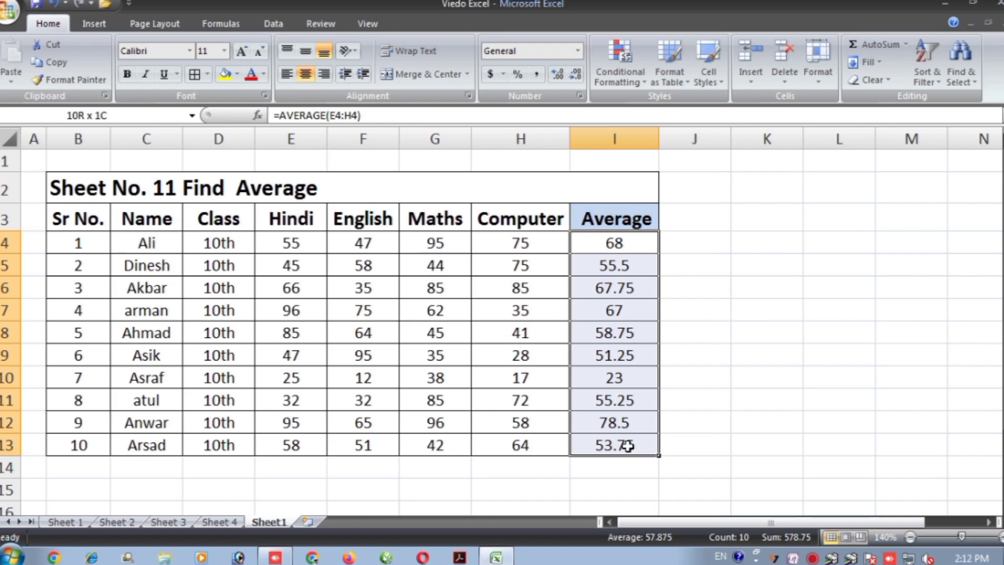
drag(628, 445, 636, 446)
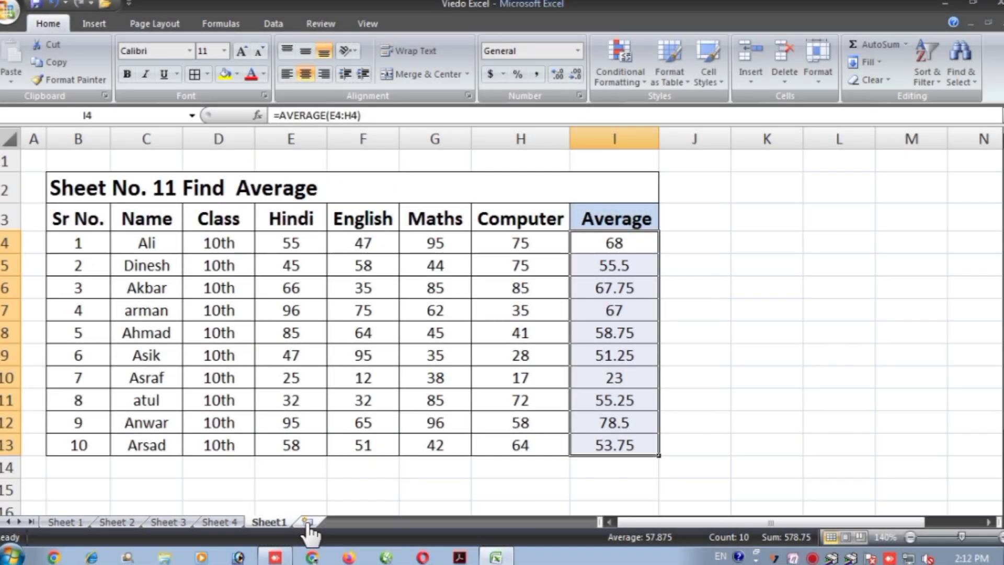
View the empty Sheet2, then return to Sheet 1's marks table
click(315, 522)
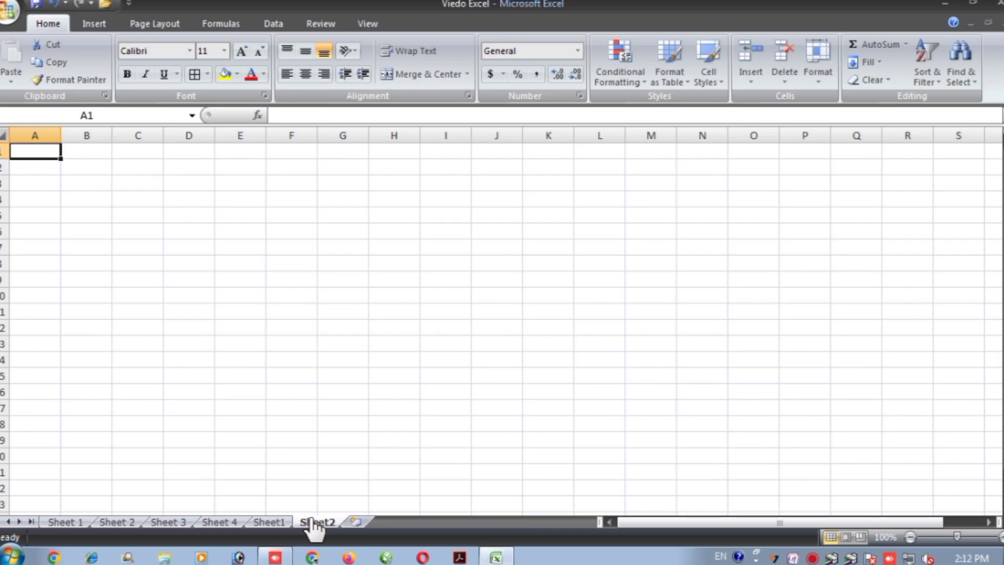
click(78, 523)
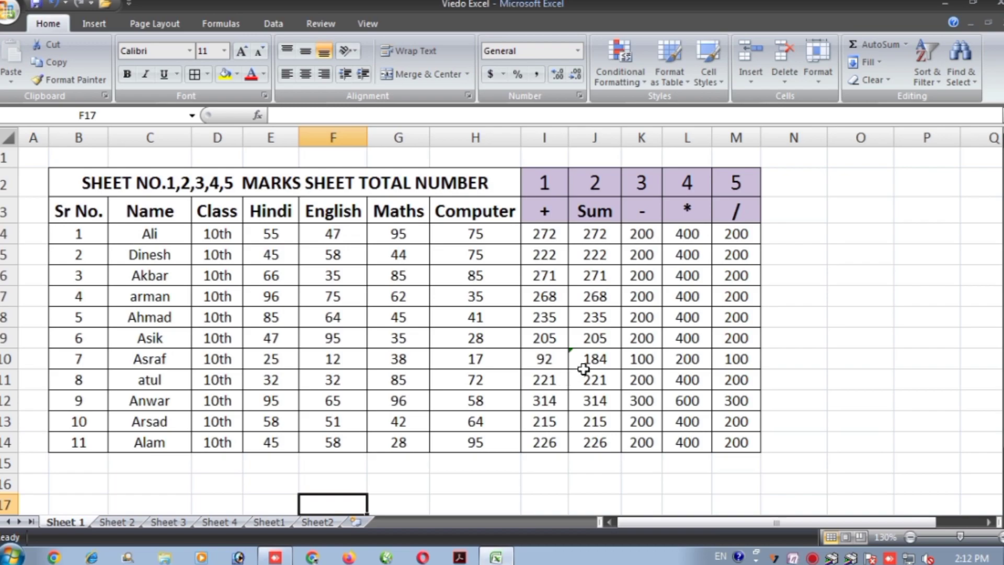
Copy Sheet 1's marks table B3:H14, from Sr No. to the last student, for Sheet2
mouse_move(76, 215)
mouse_down()
mouse_move(112, 270)
mouse_move(347, 422)
mouse_move(472, 442)
mouse_move(463, 423)
mouse_move(475, 440)
mouse_up()
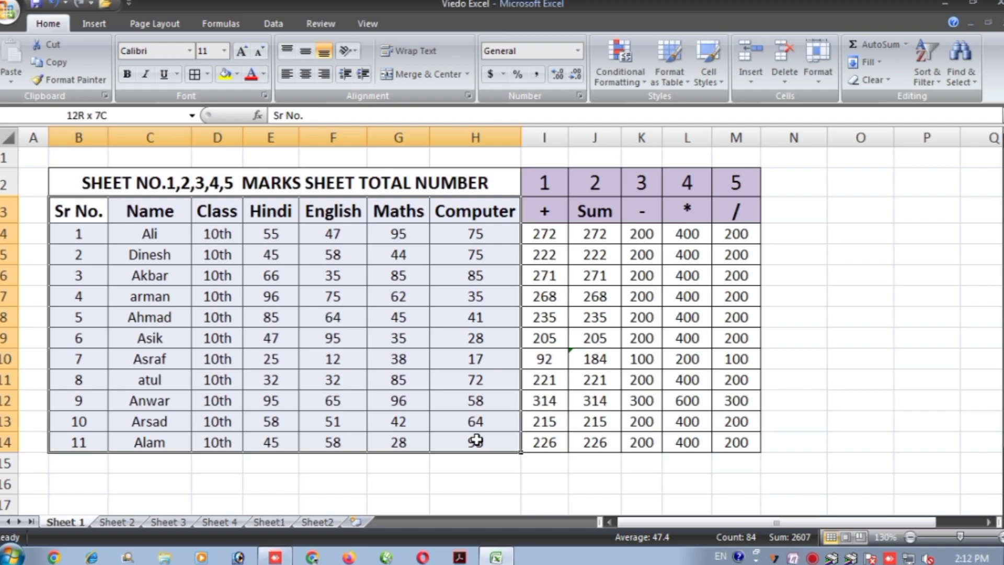
click(51, 75)
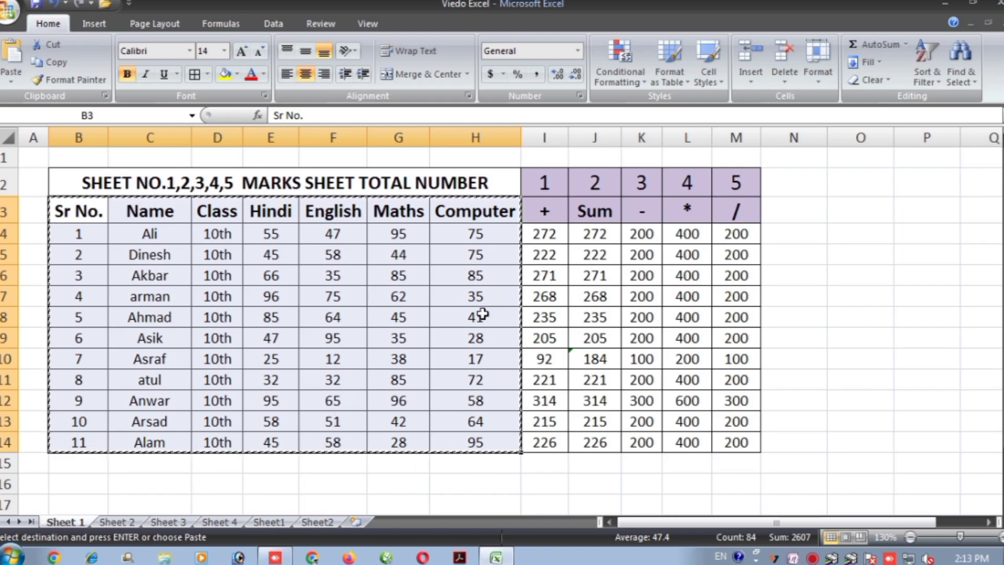
click(289, 523)
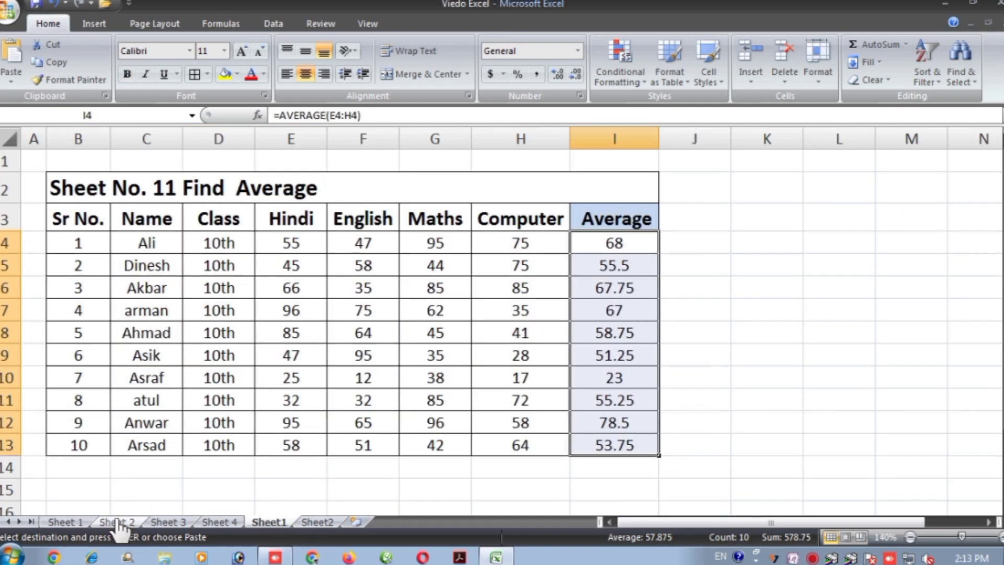
click(73, 523)
click(116, 522)
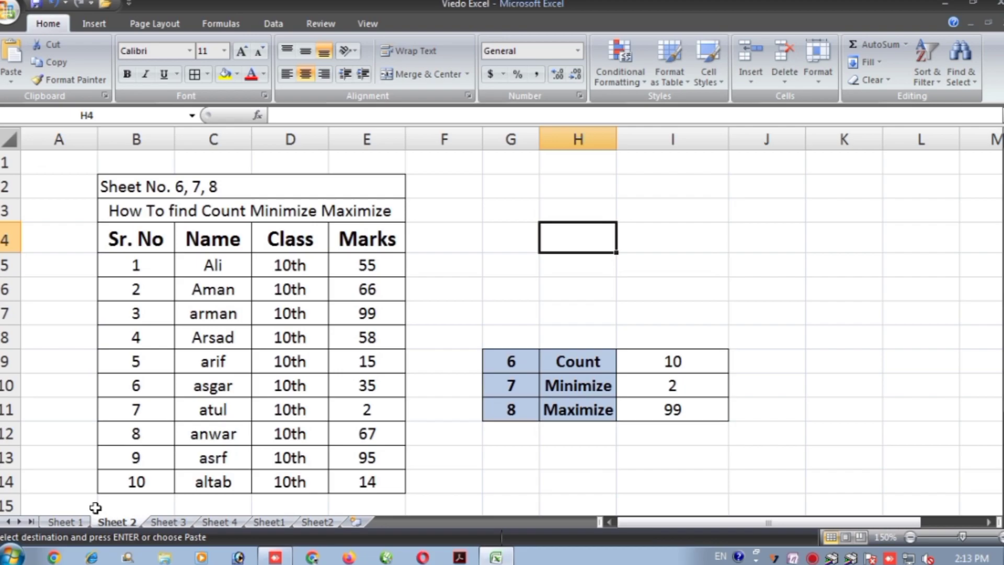
click(73, 522)
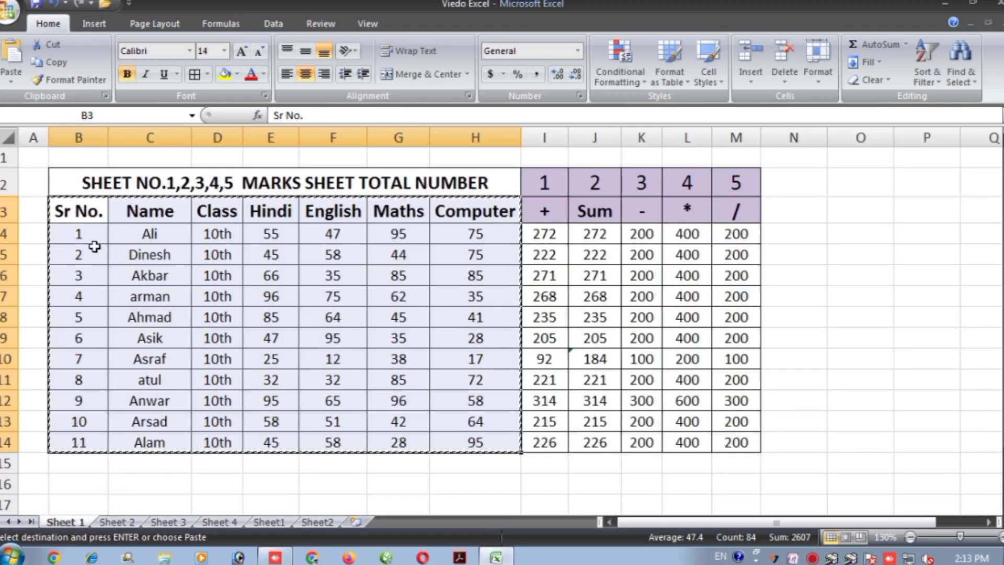
drag(77, 215, 473, 442)
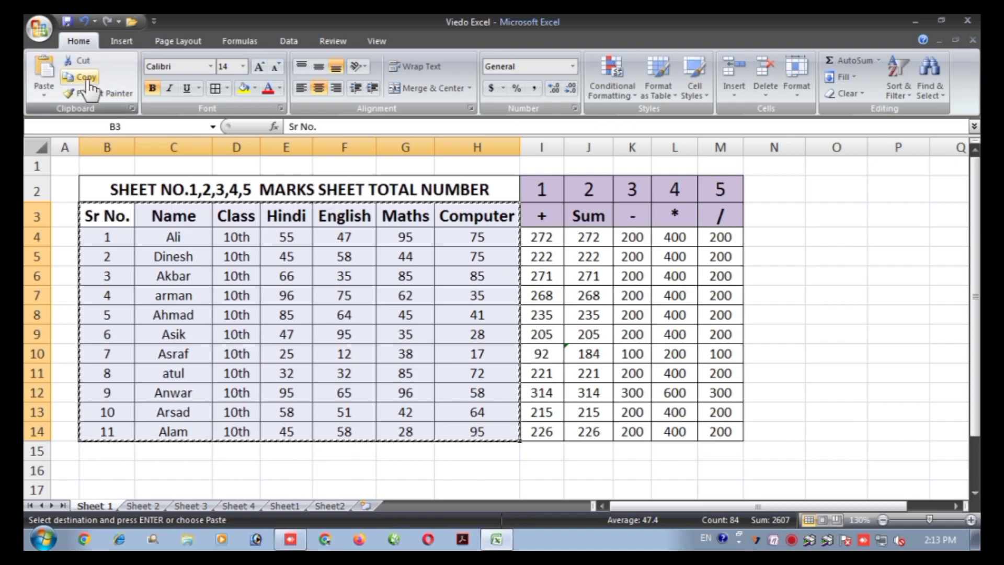
click(88, 79)
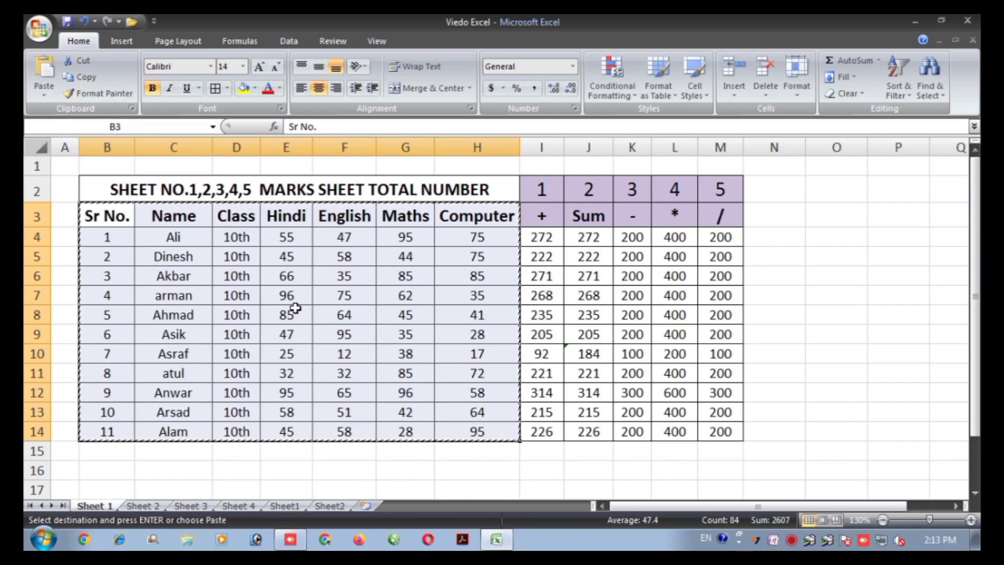
click(355, 296)
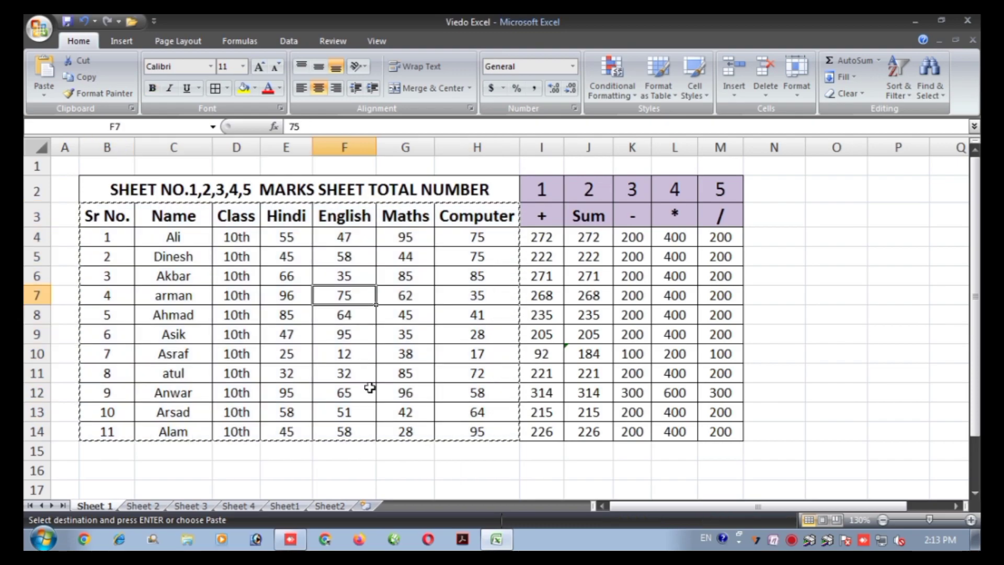
click(329, 505)
Paste the copied marks table onto Sheet2 starting at cell B2
click(115, 162)
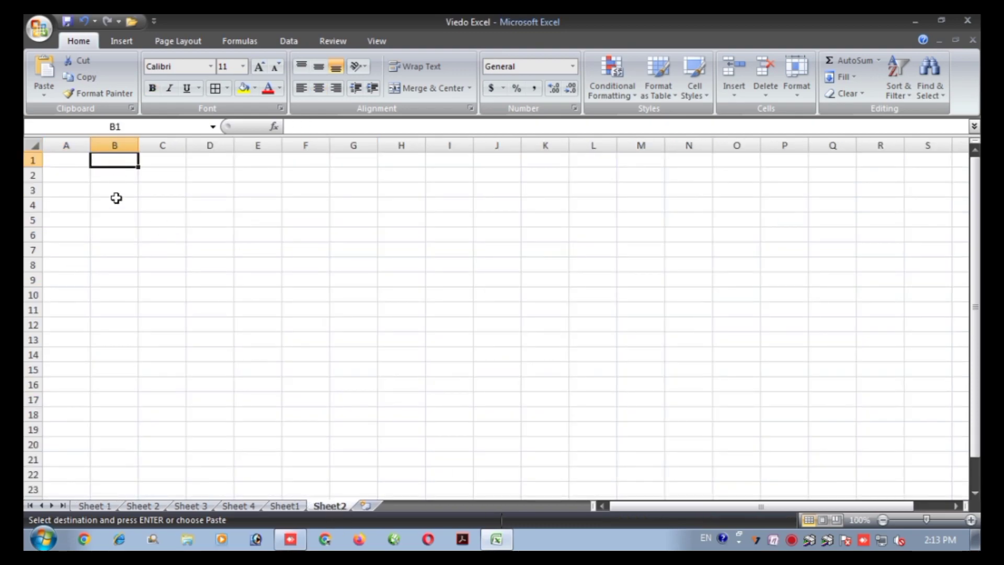
click(114, 182)
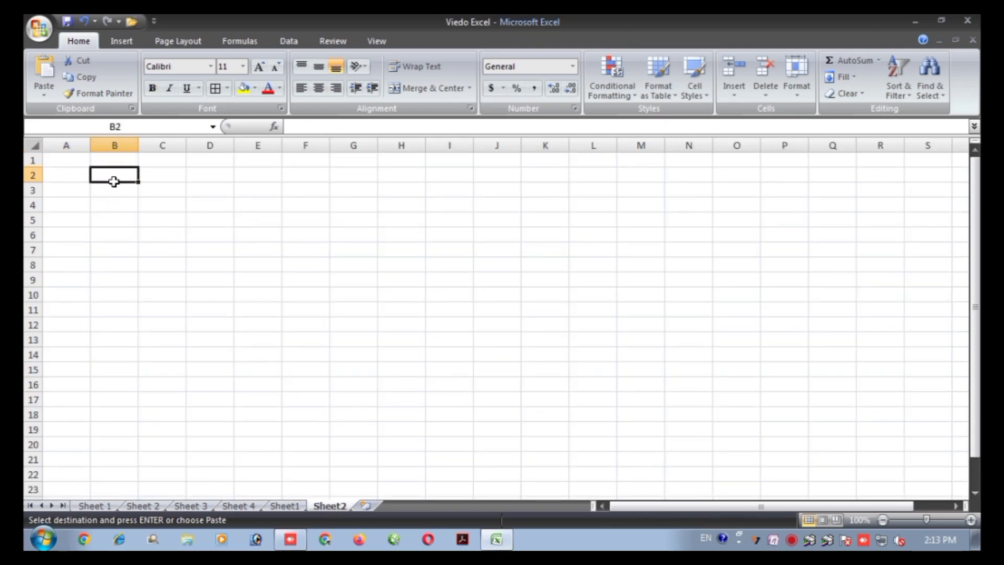
click(45, 67)
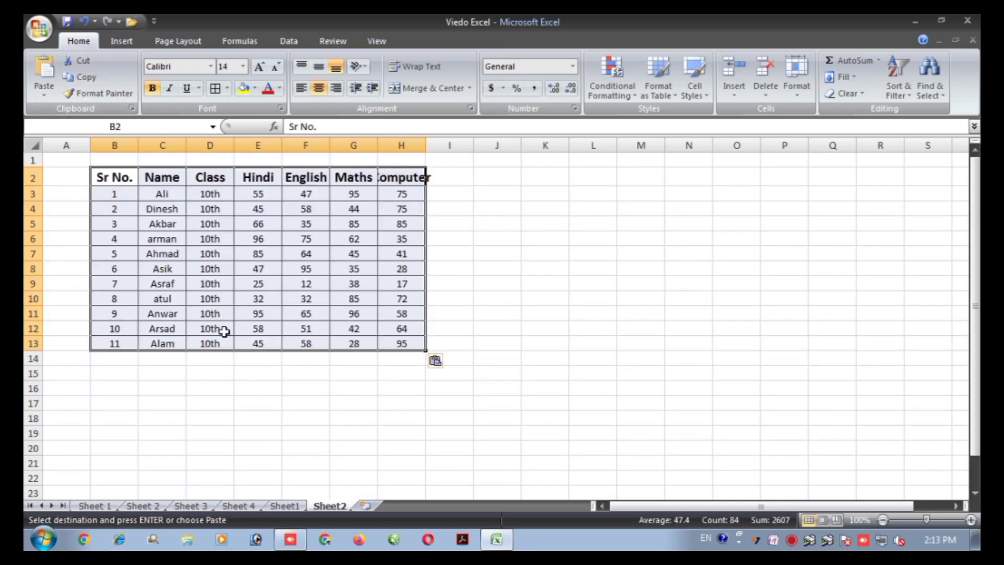
click(499, 309)
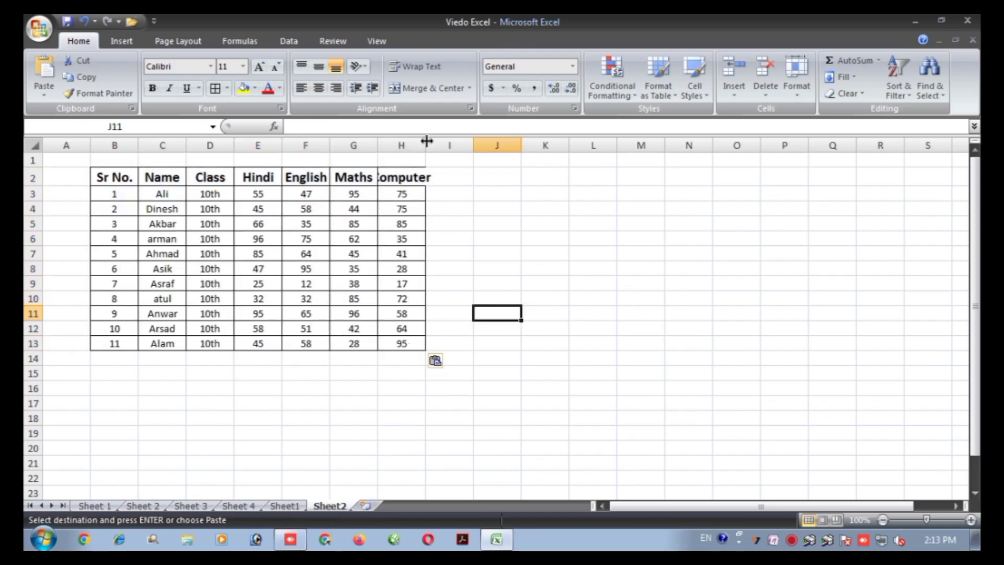
Autofit column H to the Computer heading and widen column F slightly
double_click(425, 140)
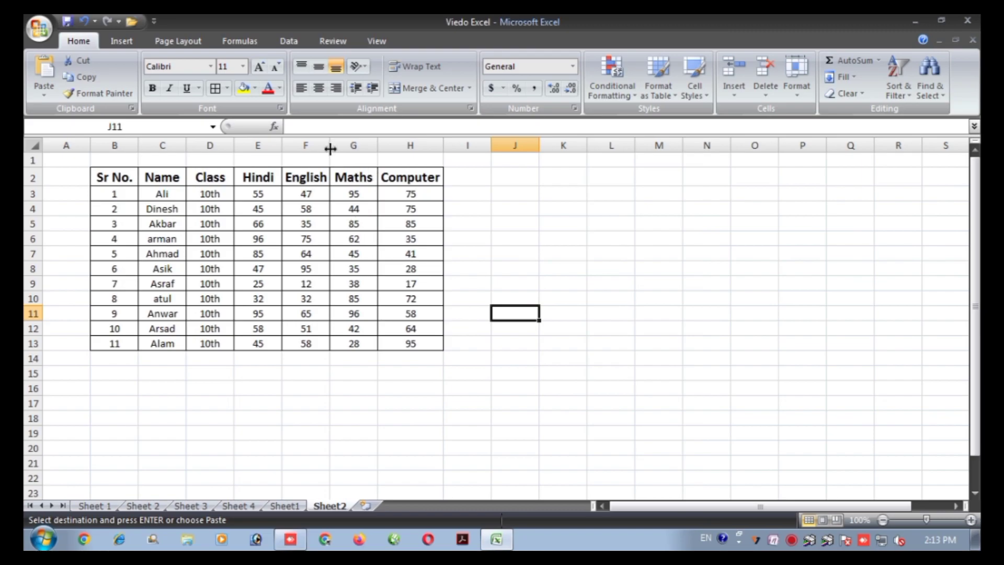
drag(330, 145, 282, 145)
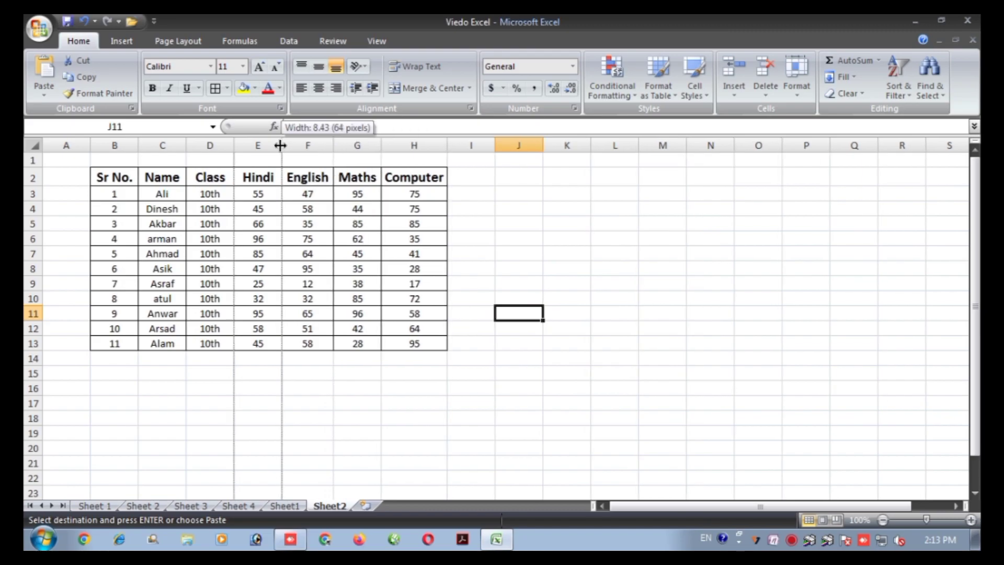
drag(927, 520, 930, 520)
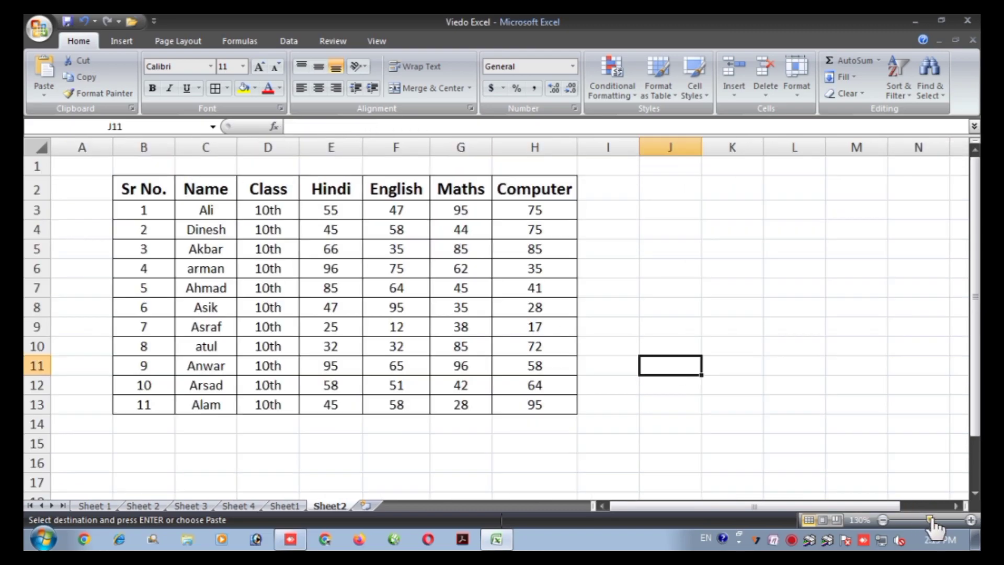
click(642, 208)
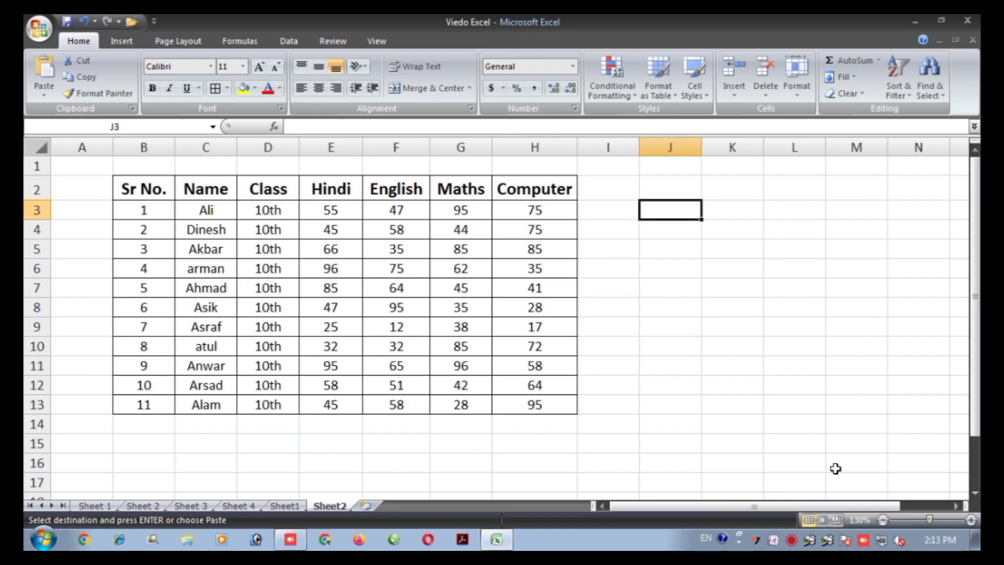
click(970, 520)
click(969, 521)
Enter the heading 'Average' in I2 and widen column I to fit it
click(840, 405)
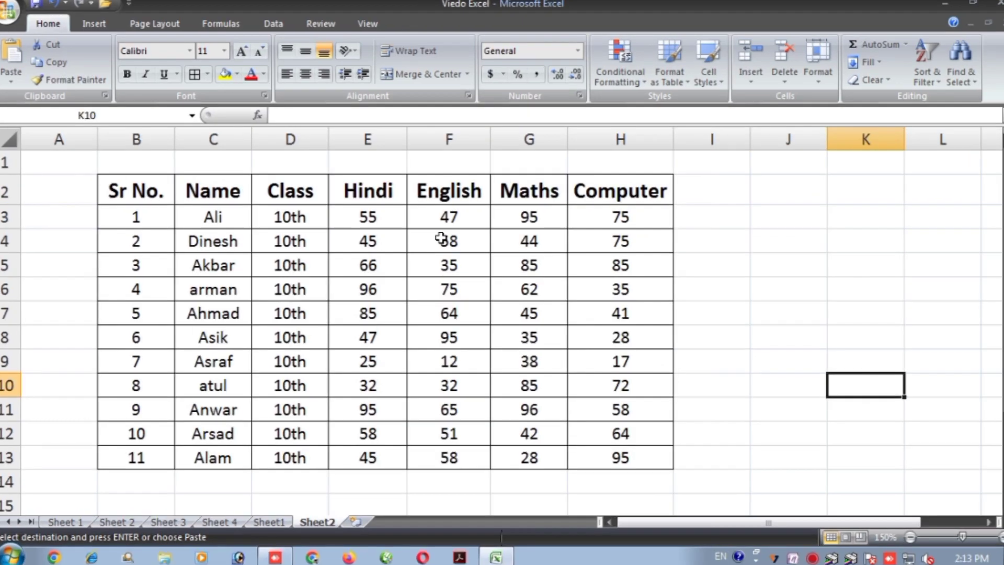
click(184, 246)
click(744, 285)
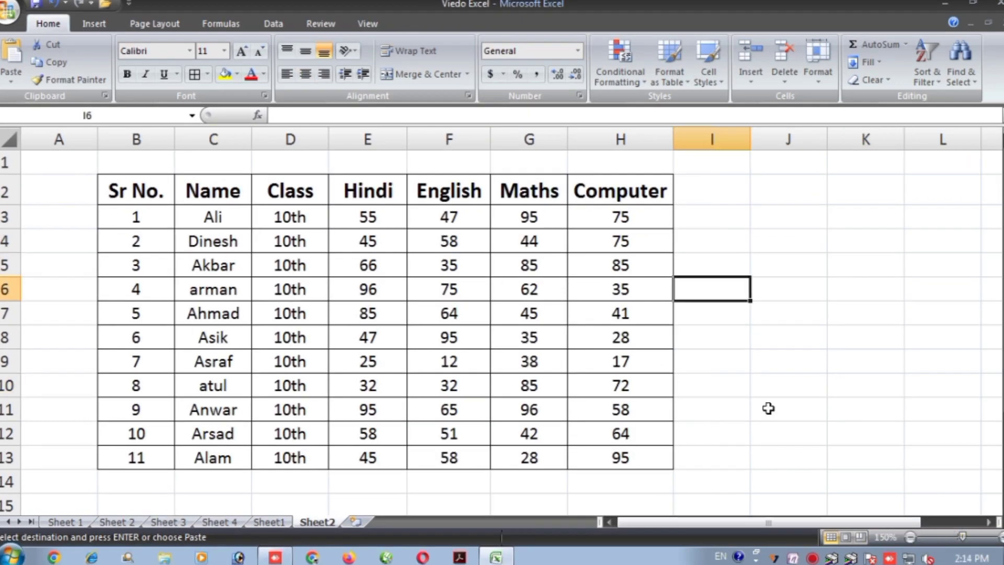
click(705, 184)
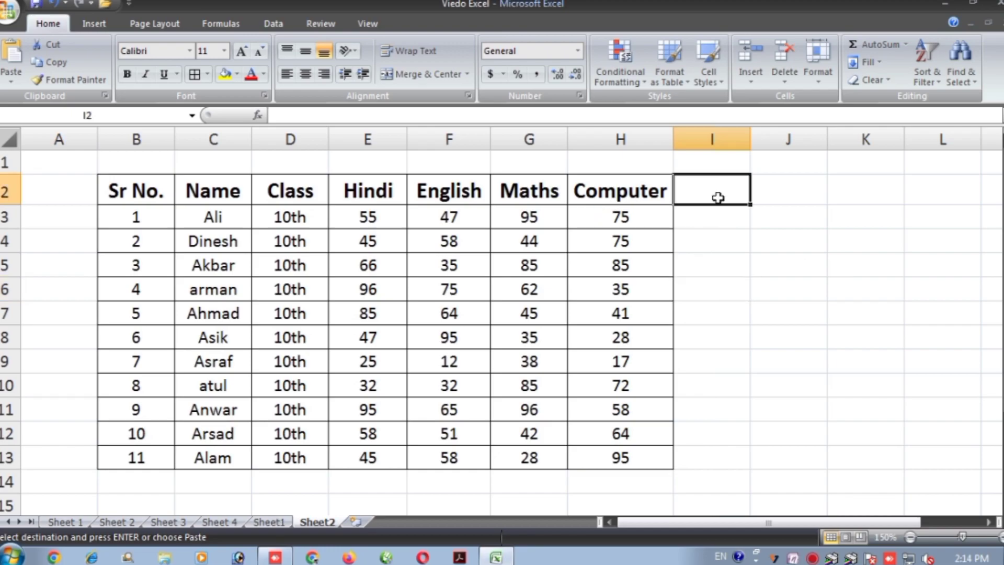
text(Ave)
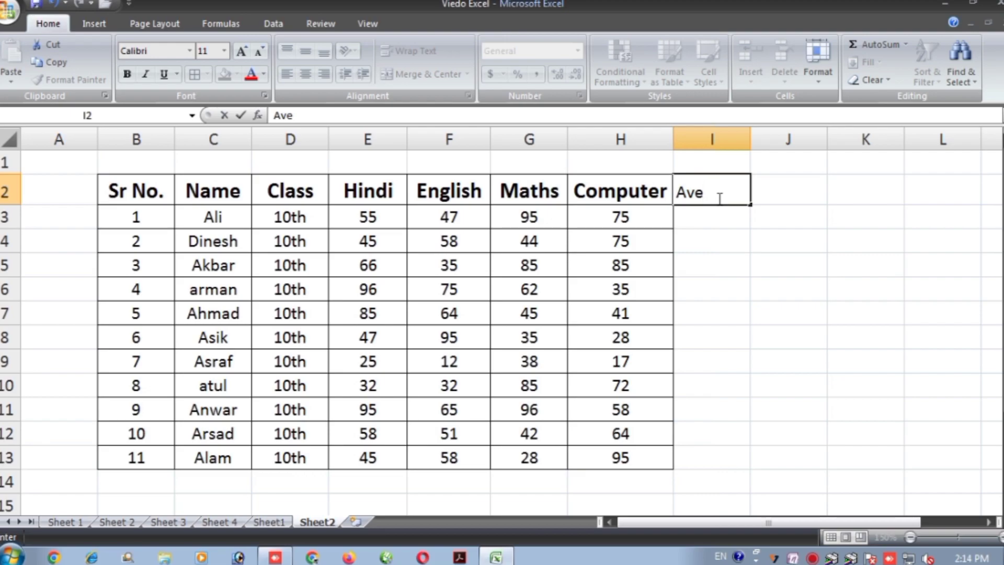
text(rage)
click(847, 265)
click(715, 245)
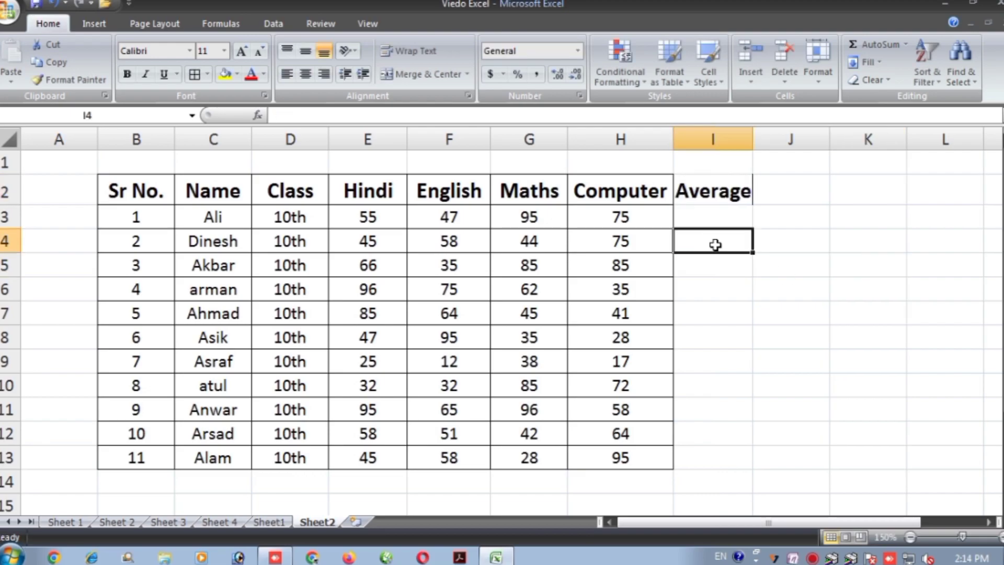
drag(753, 138, 764, 138)
click(800, 233)
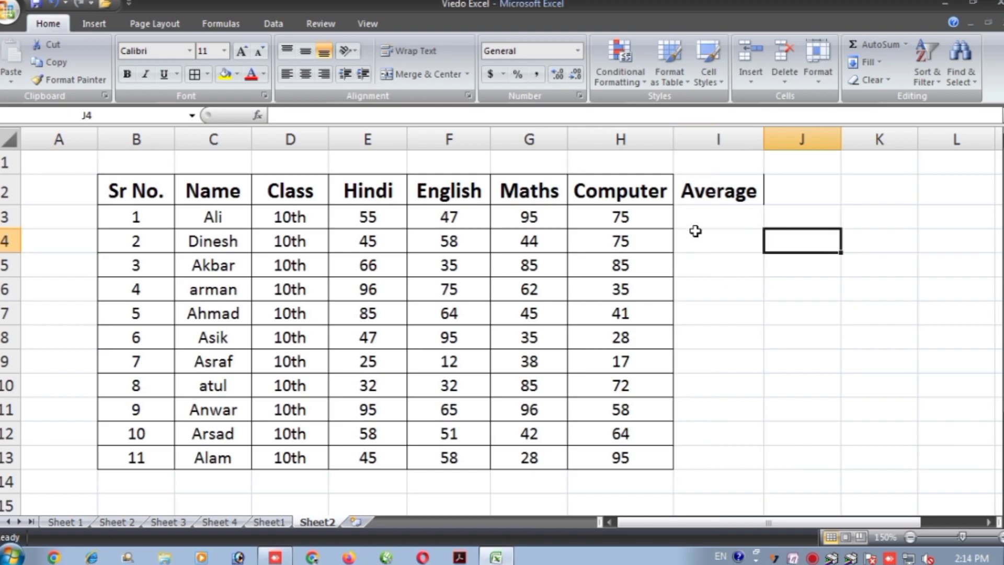
Apply All Borders to the Average column I2:I13 and select B1:I1 above the table
drag(675, 195, 704, 443)
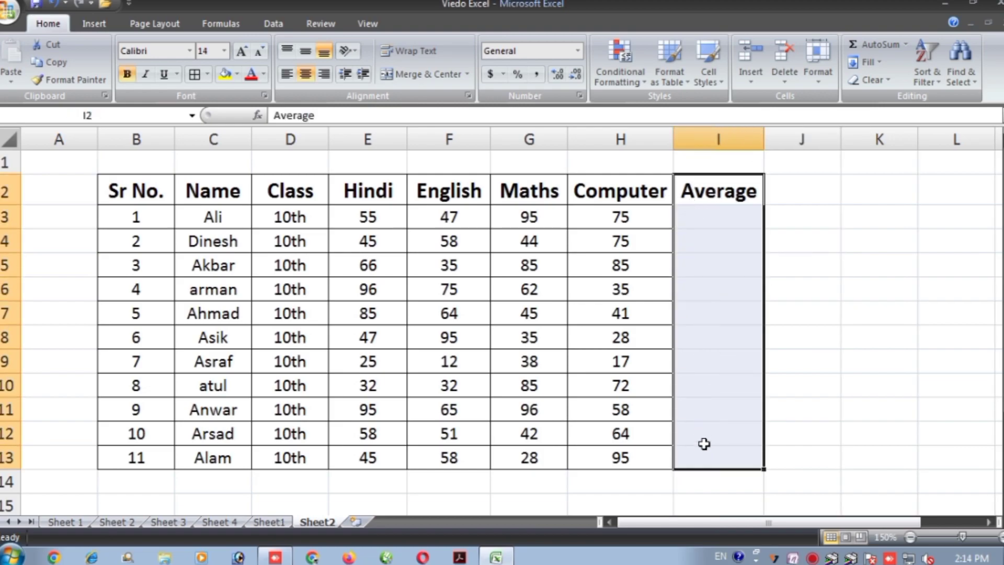
drag(699, 191, 753, 463)
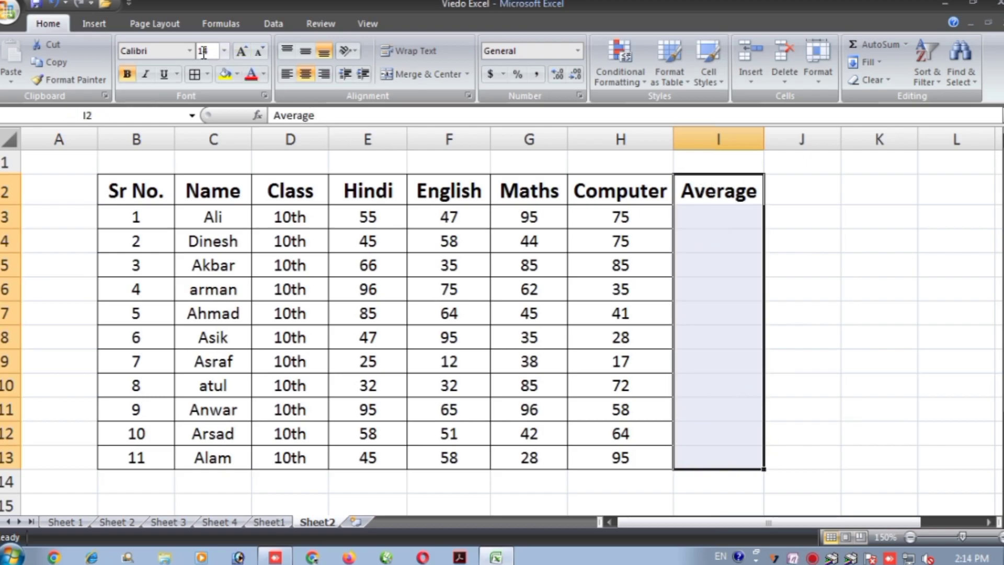
click(208, 73)
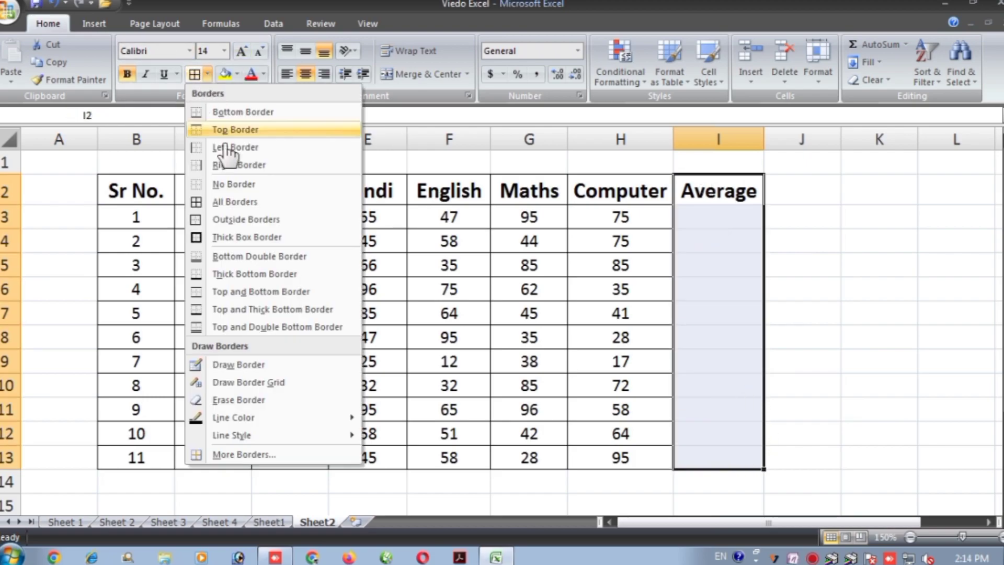
click(251, 201)
click(804, 280)
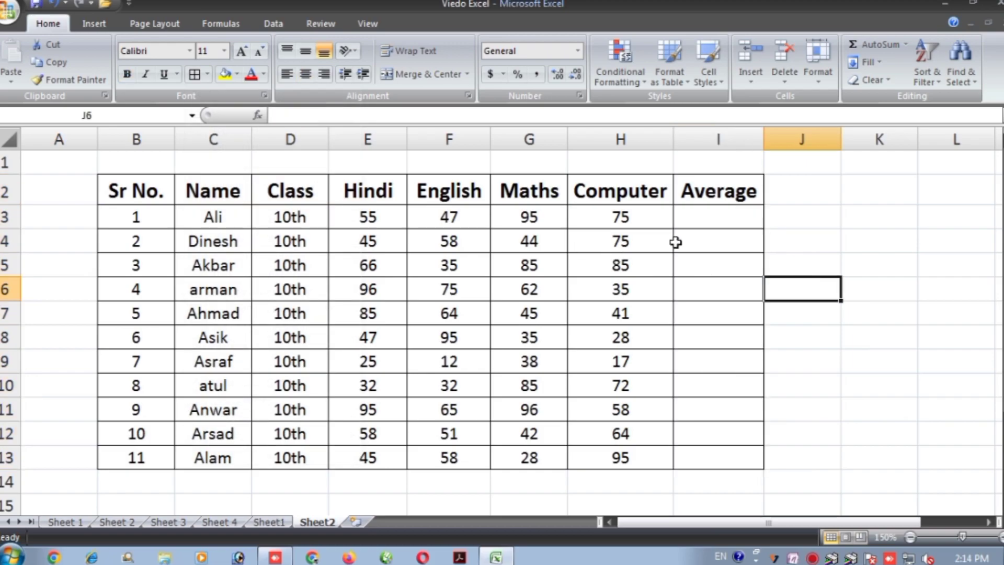
click(112, 168)
drag(126, 165, 716, 170)
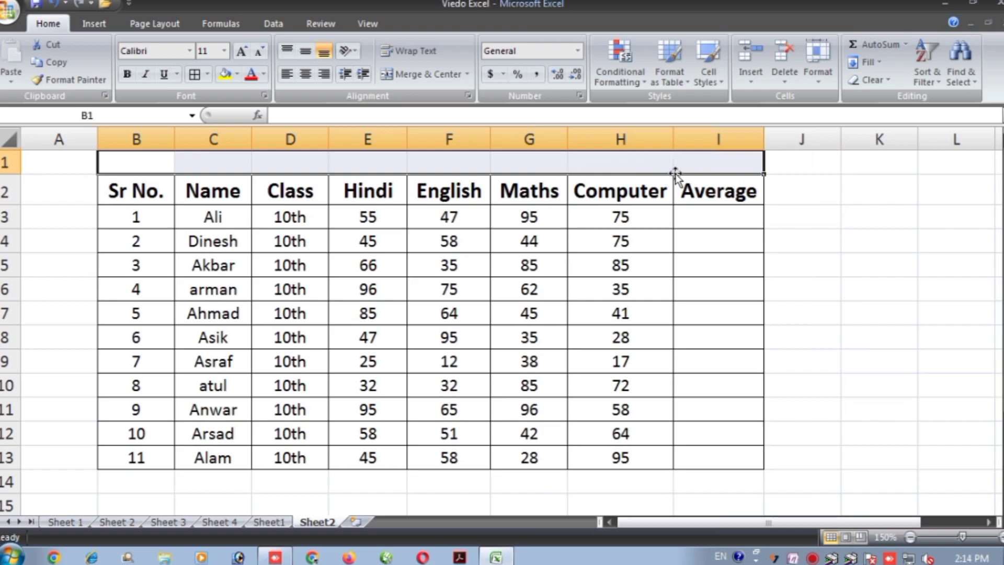
Merge and centre B1:I1 and insert a new sheet row above the table
click(413, 73)
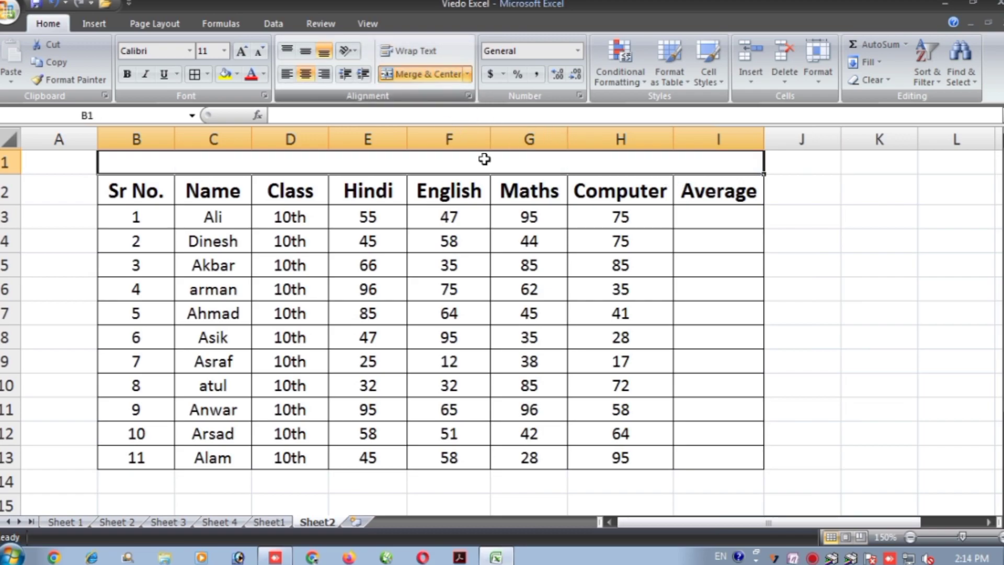
click(843, 314)
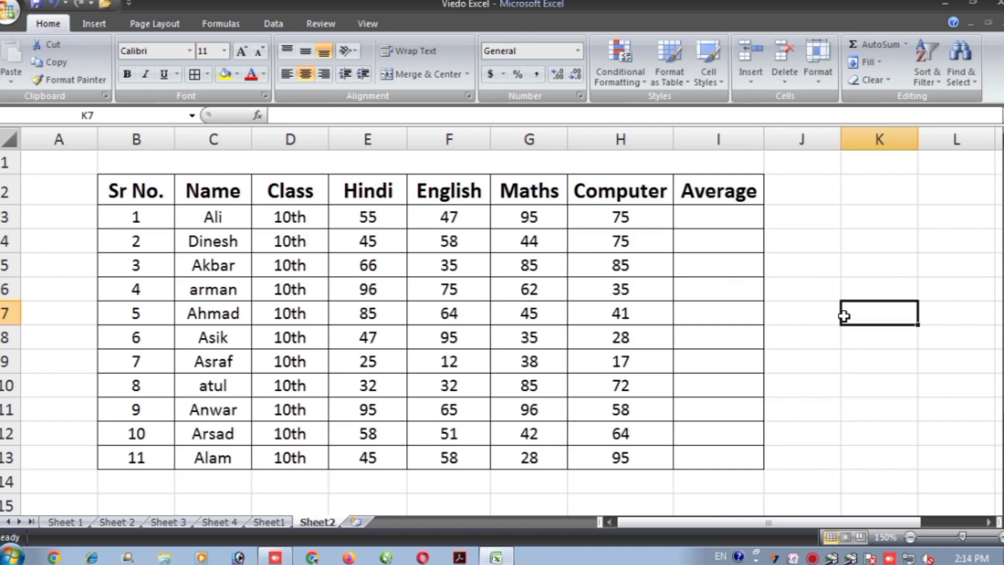
click(265, 167)
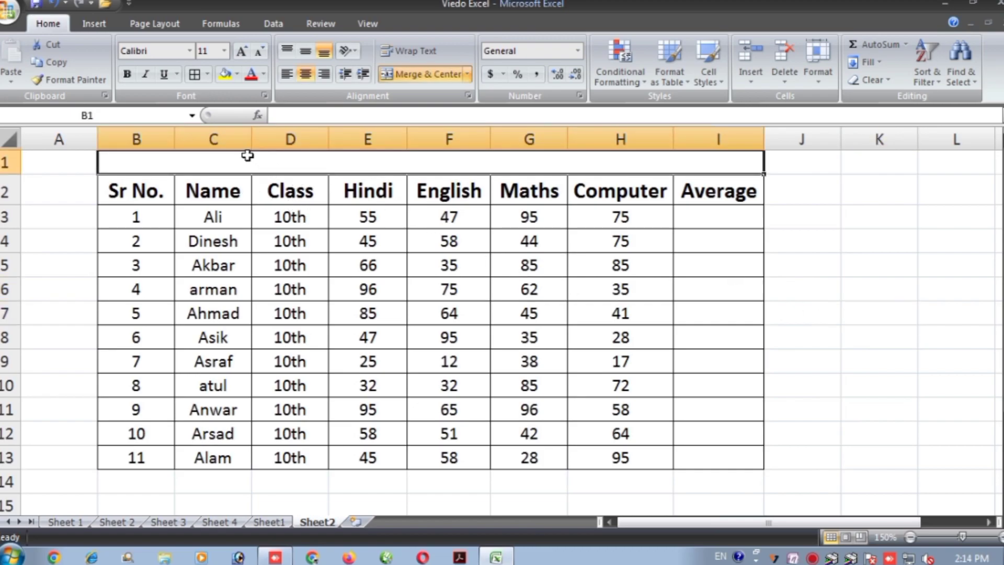
click(756, 84)
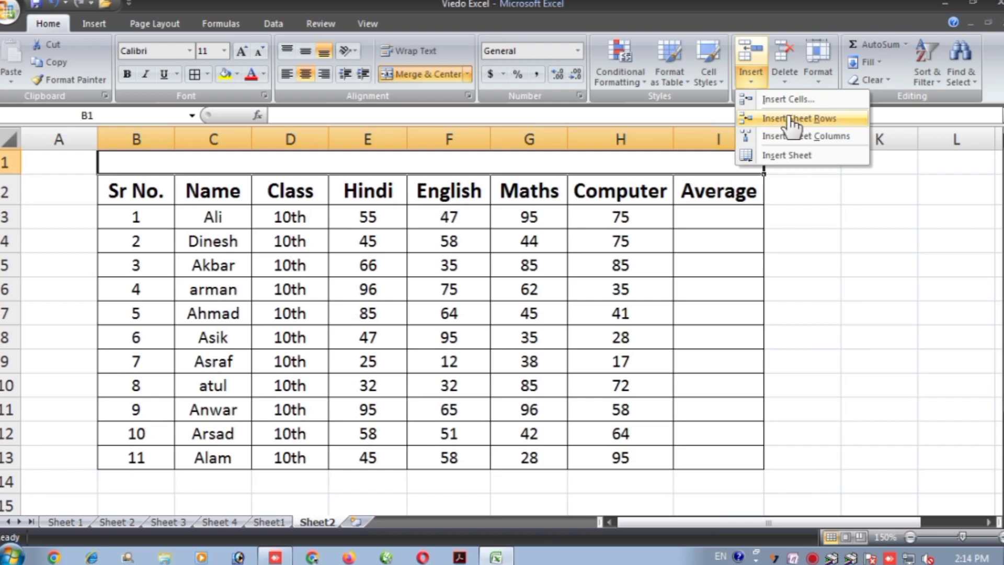
click(784, 117)
click(874, 254)
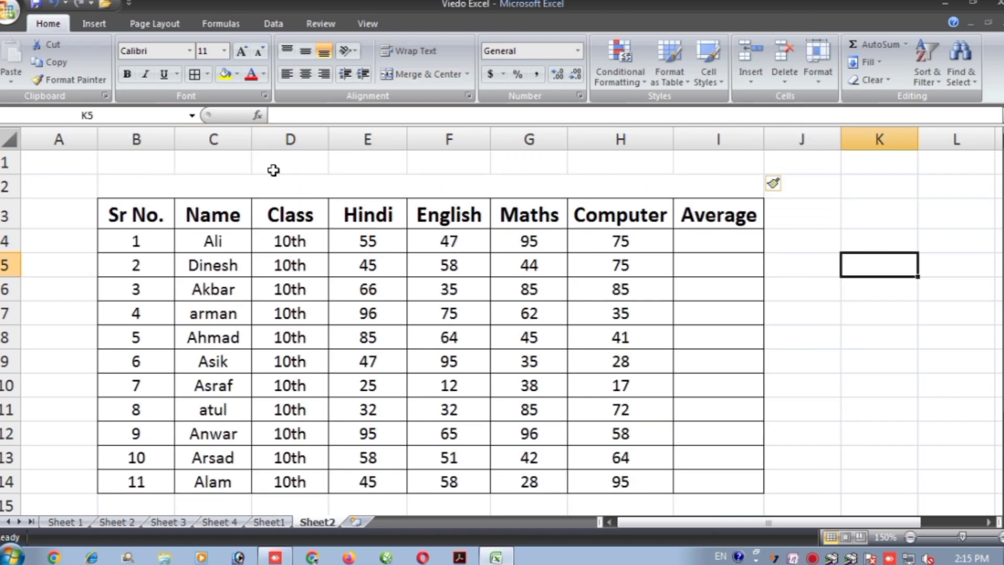
Type the title 'Sheet No. 11' into the merged cell B2
click(165, 179)
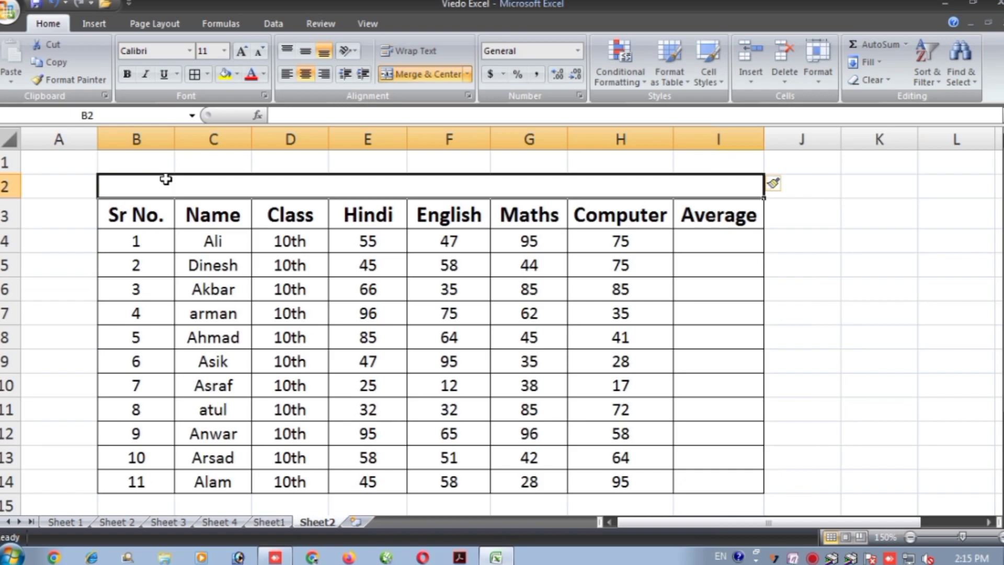
text(She)
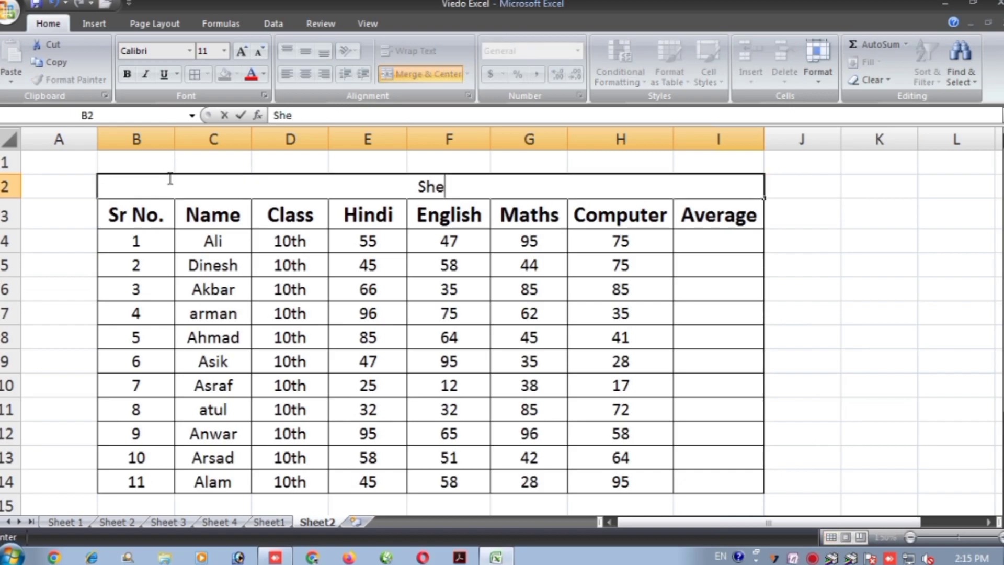
text(et)
text( No.)
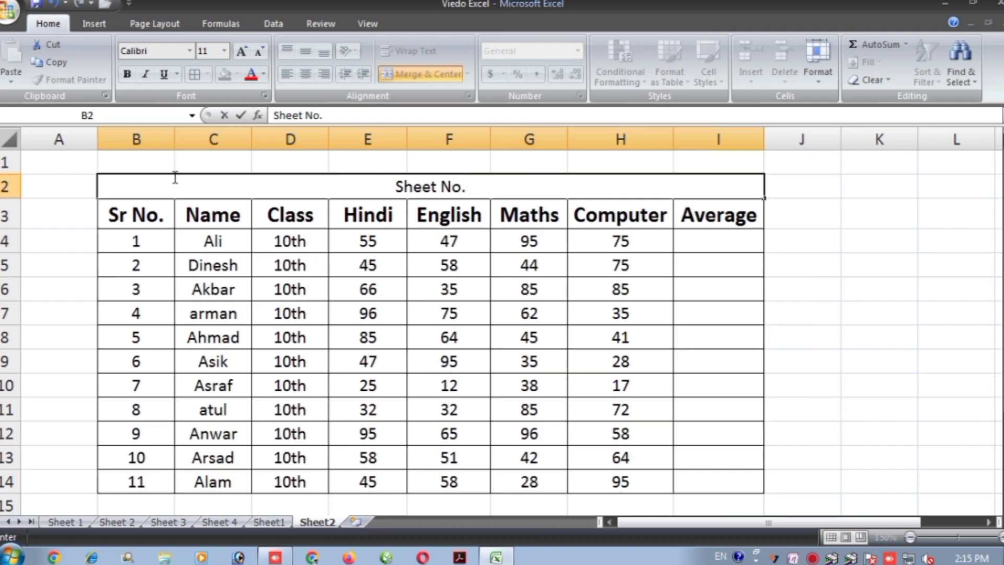
text( 11)
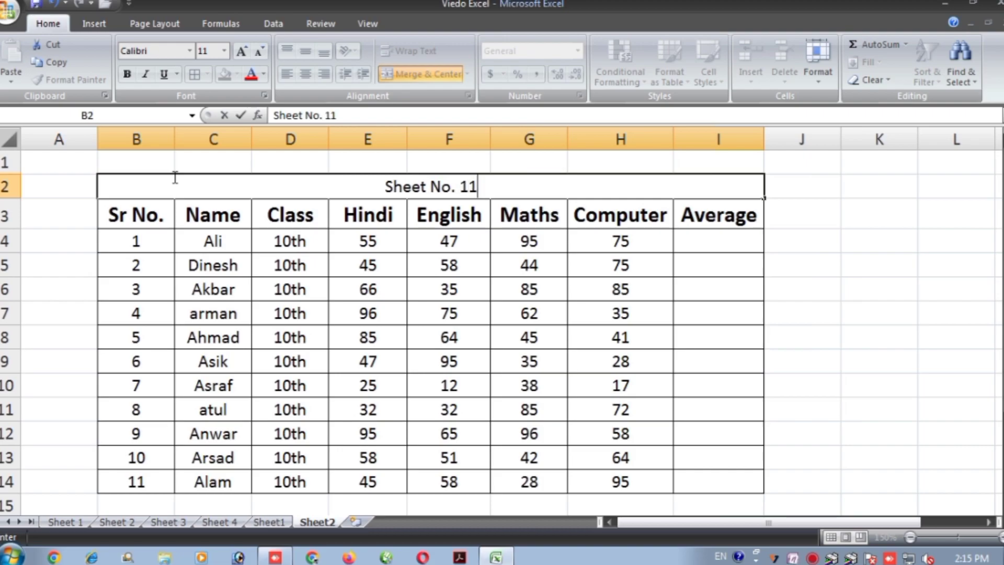
key(ctrl+Return)
click(844, 307)
Extend the title in B2 to read 'Sheet No. 11 Find Average'
click(518, 187)
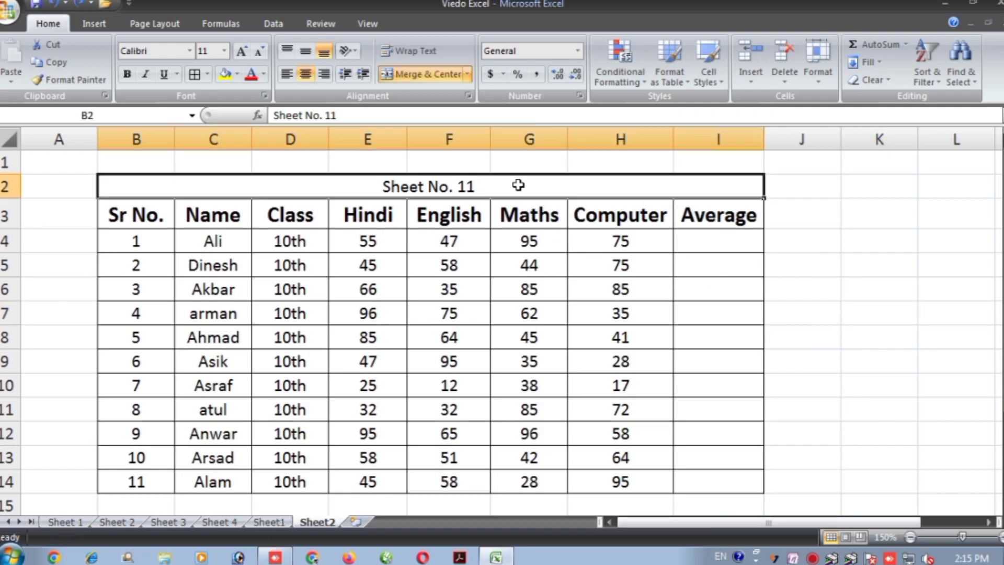
click(377, 115)
text(Find Aver)
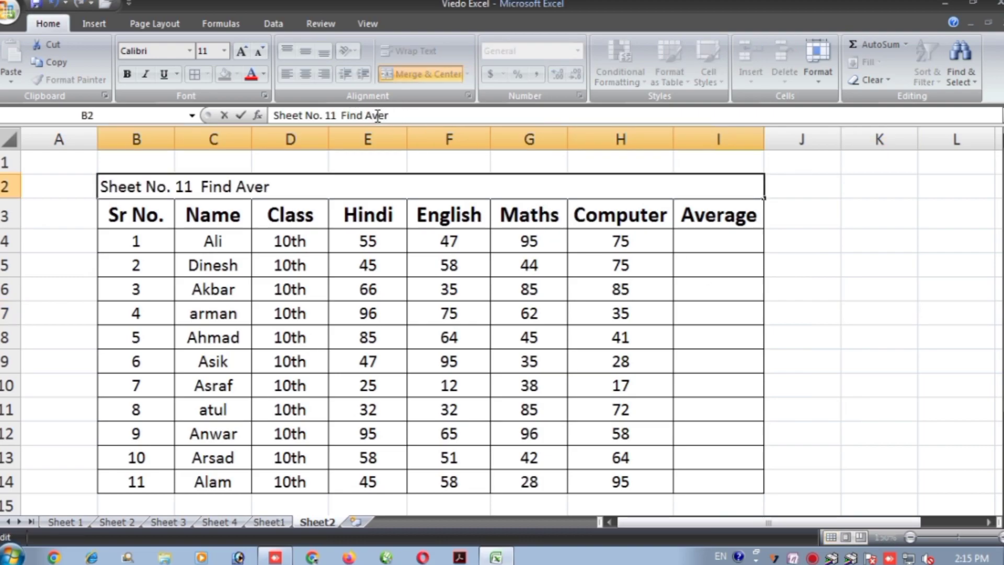
text(age)
click(910, 342)
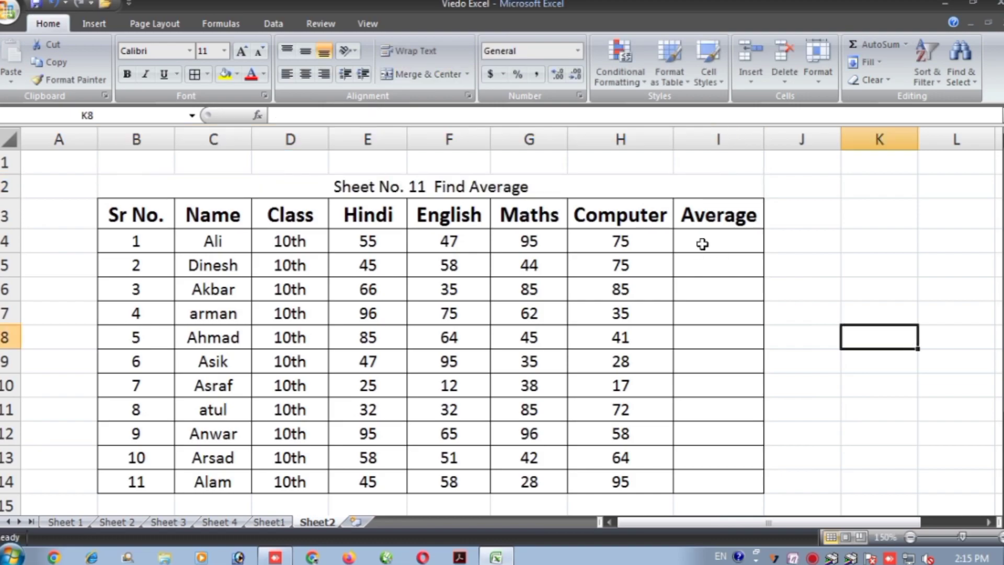
Format the title as 16-point, bold and left-aligned
click(541, 187)
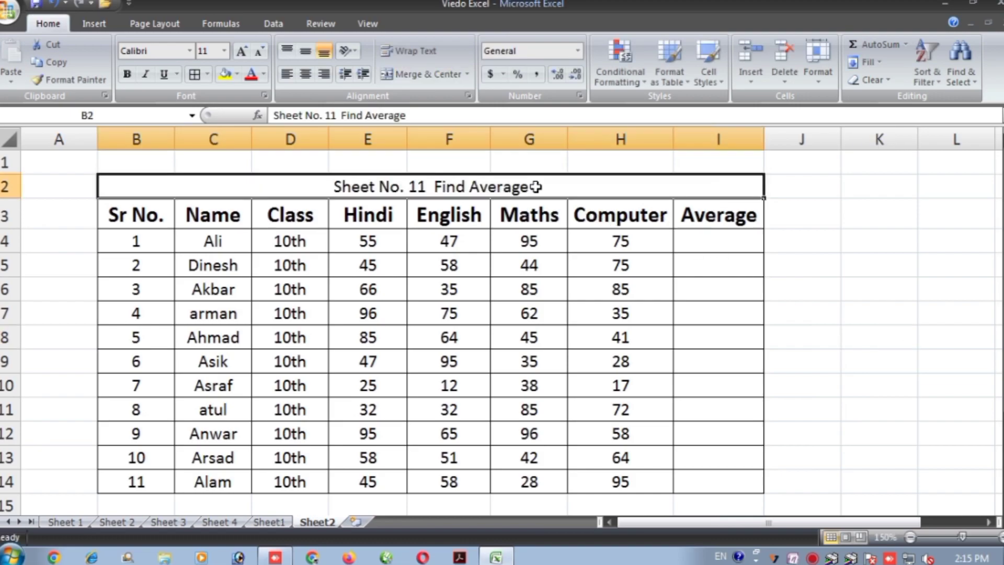
click(241, 51)
click(241, 50)
click(241, 51)
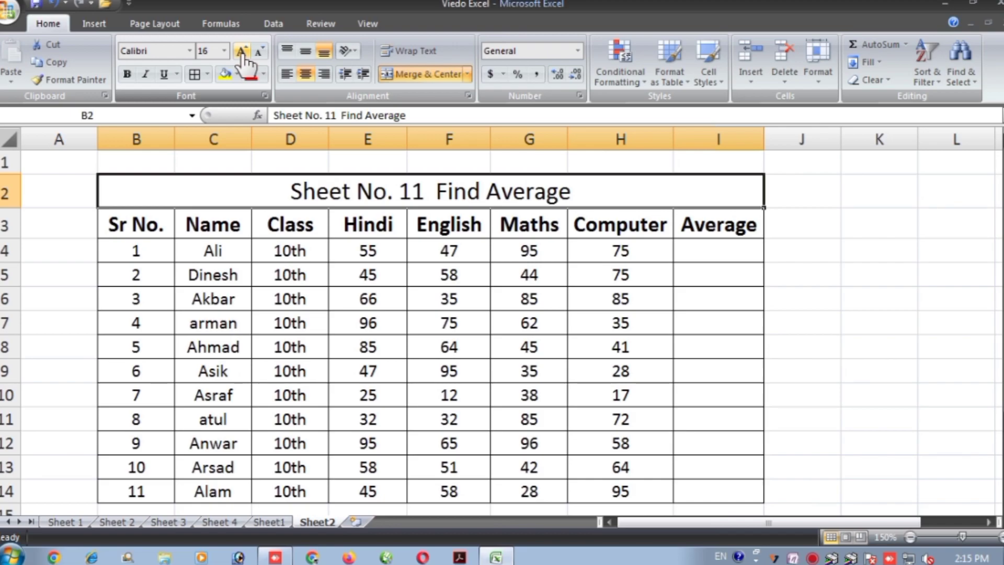
click(126, 74)
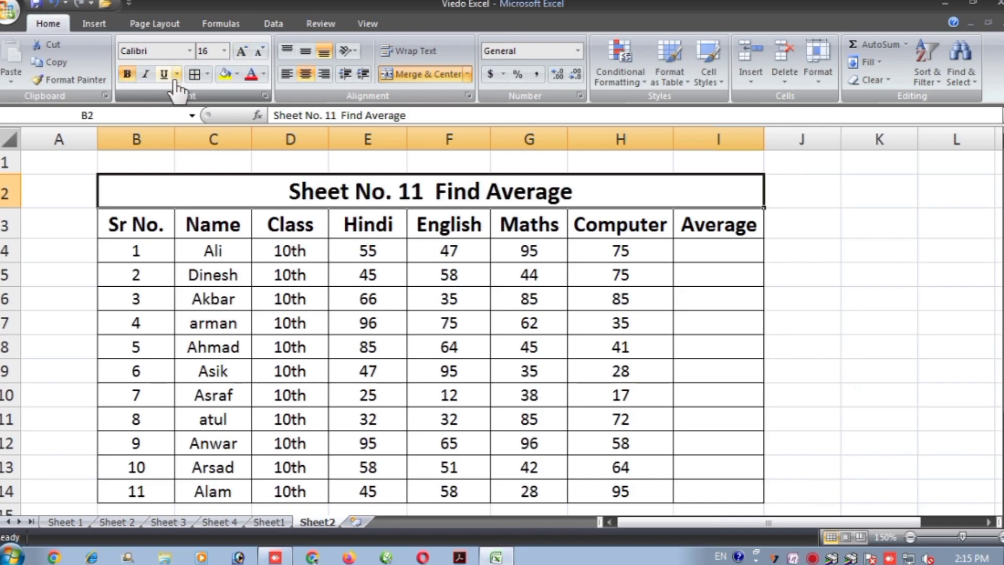
click(287, 73)
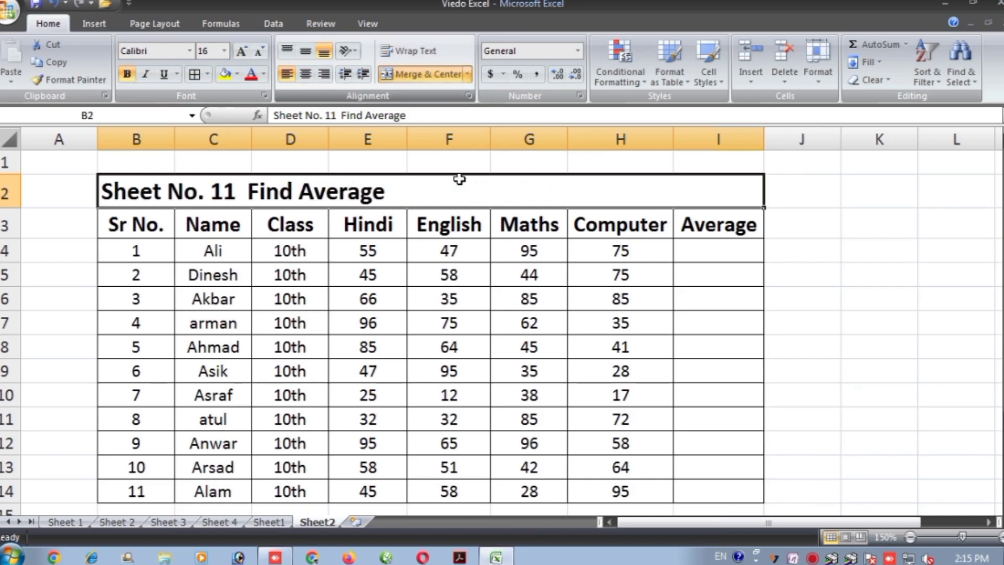
click(824, 269)
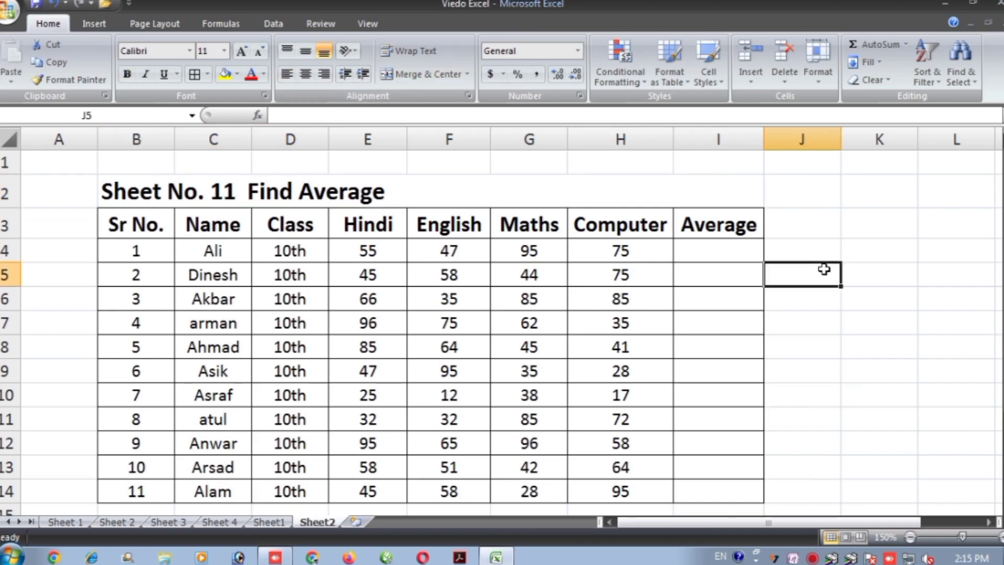
Fill the Average heading cell I3 with light blue
click(702, 228)
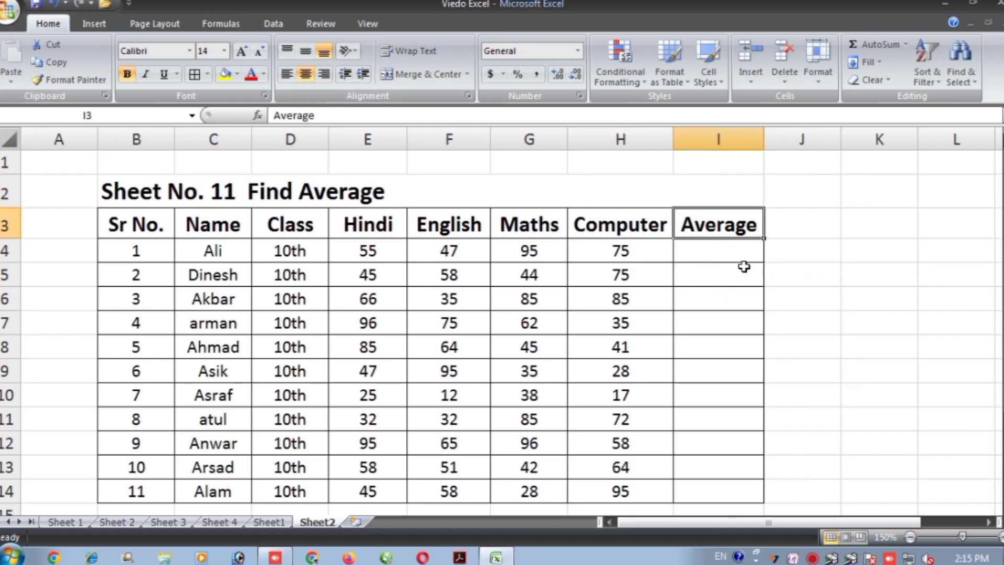
click(238, 74)
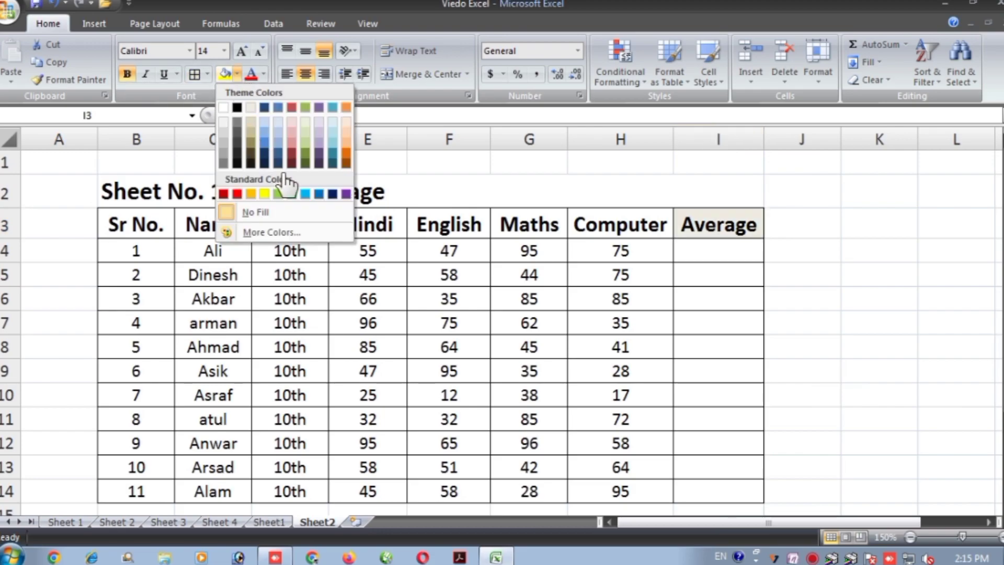
click(282, 141)
click(728, 269)
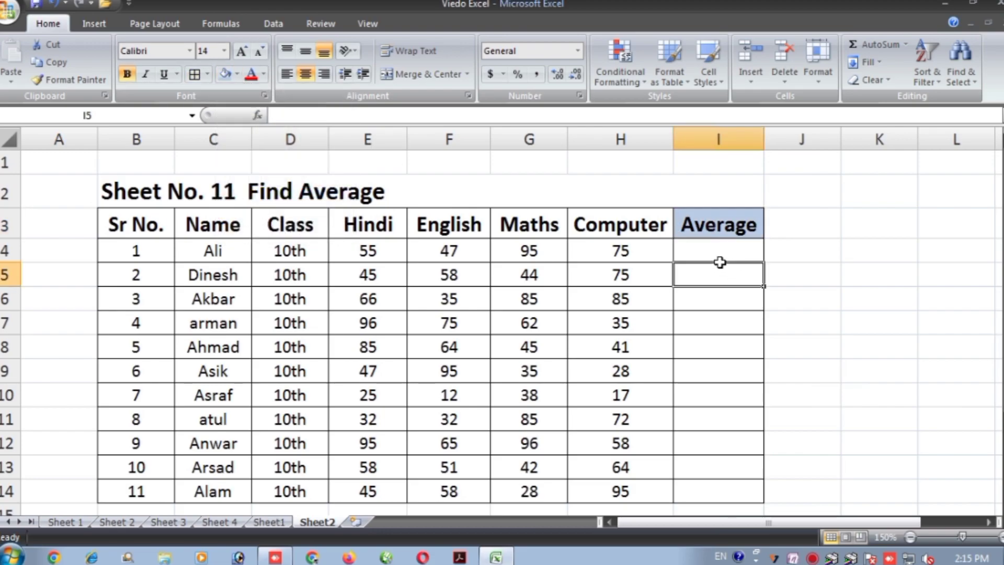
click(695, 245)
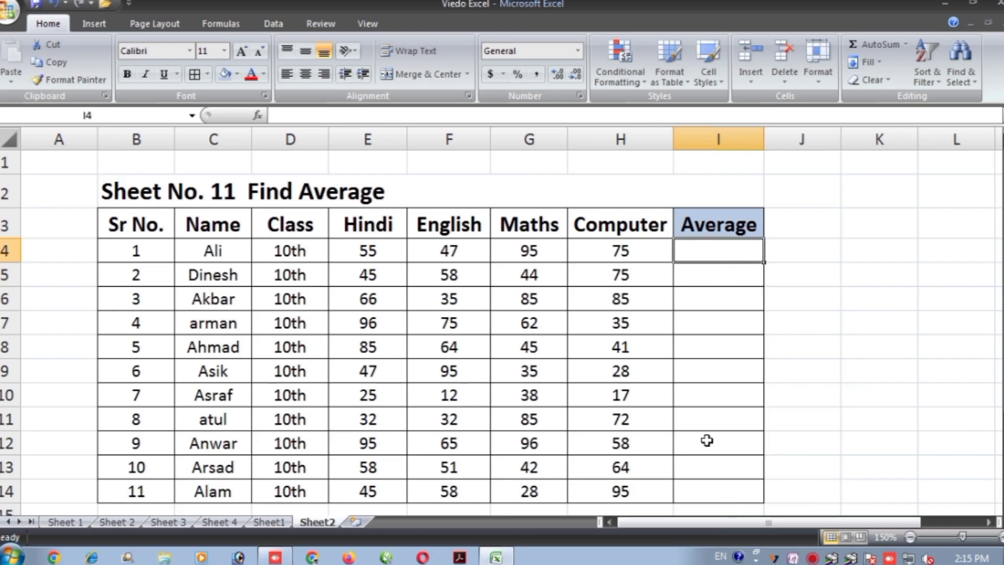
click(219, 521)
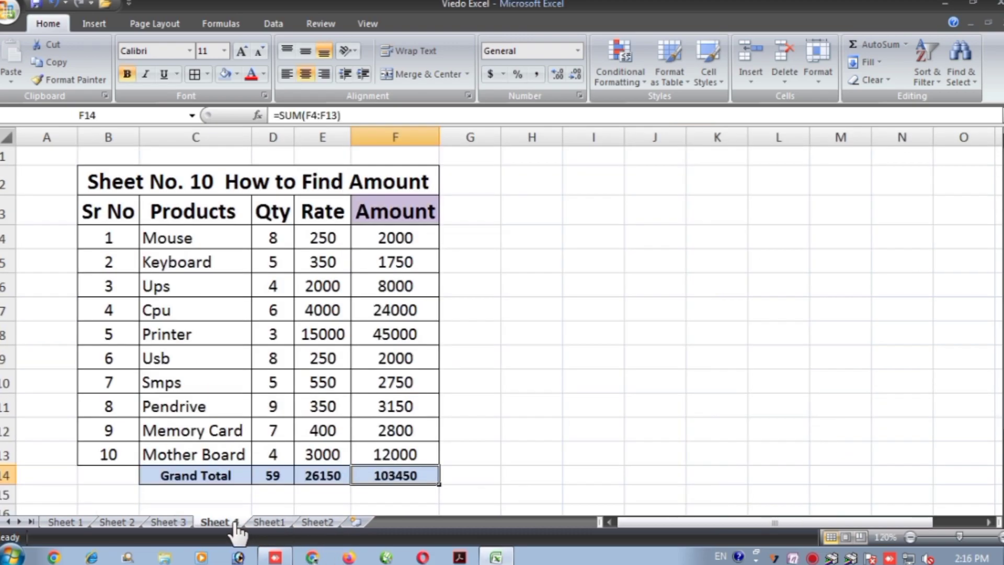
click(167, 523)
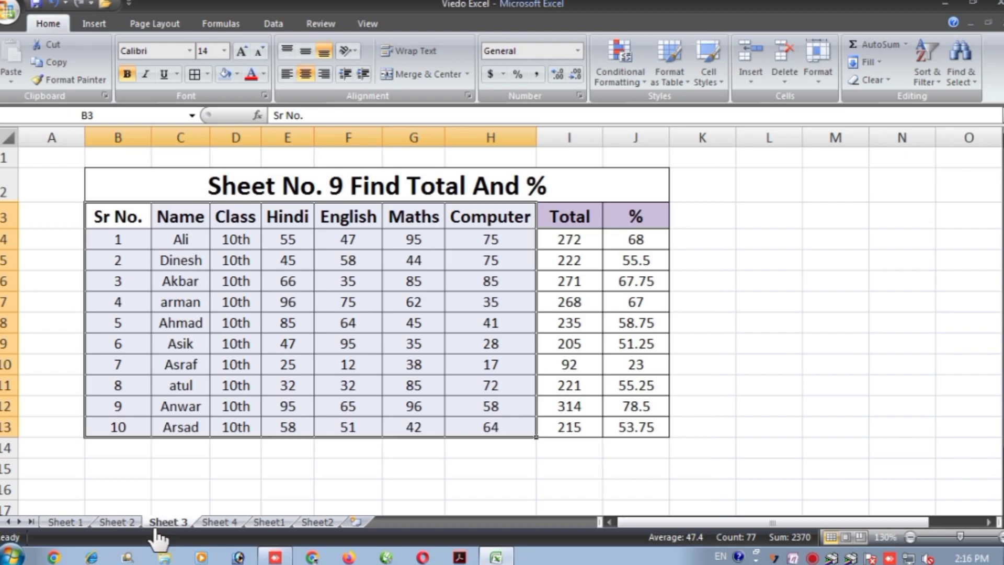
click(126, 522)
click(79, 523)
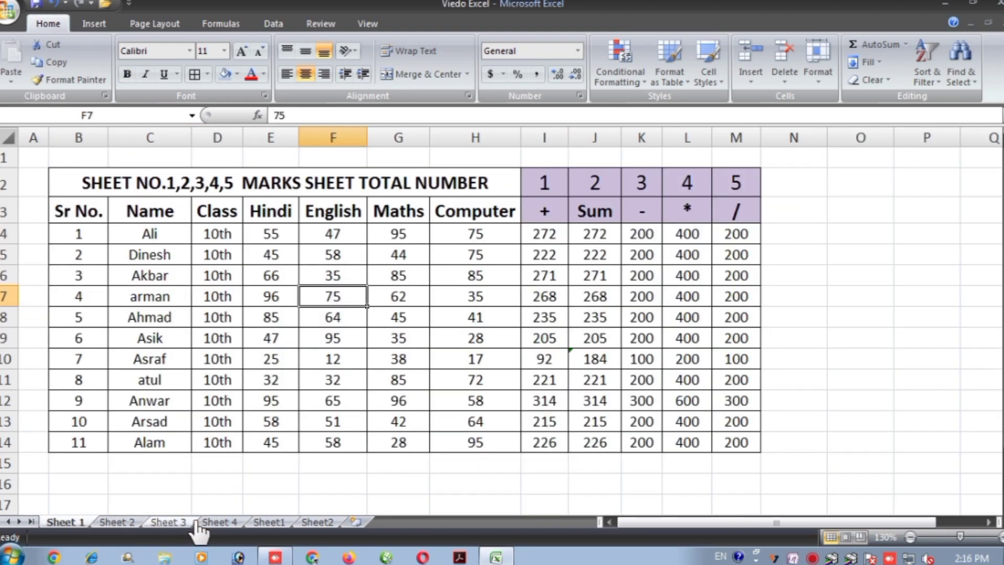
click(311, 521)
click(665, 272)
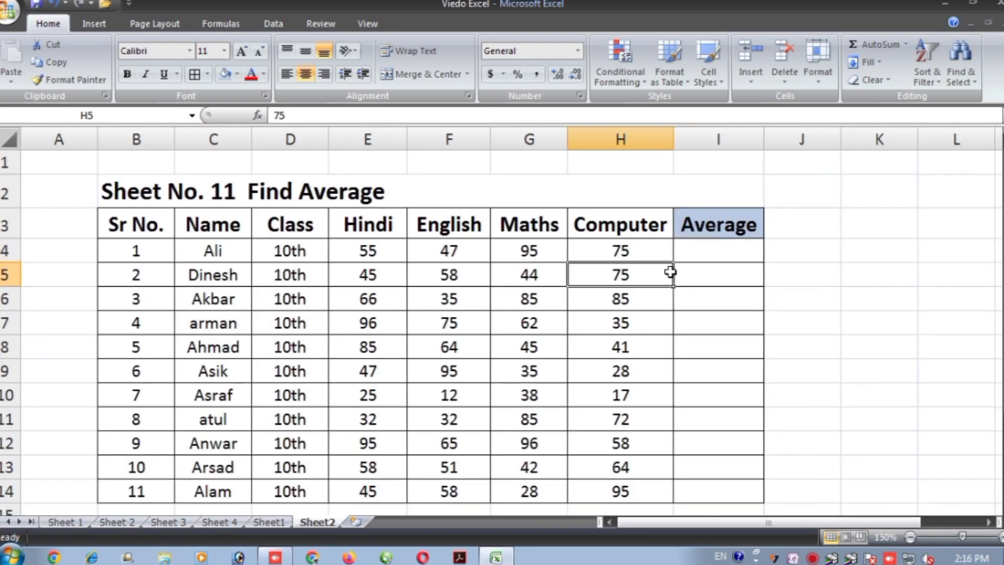
click(724, 257)
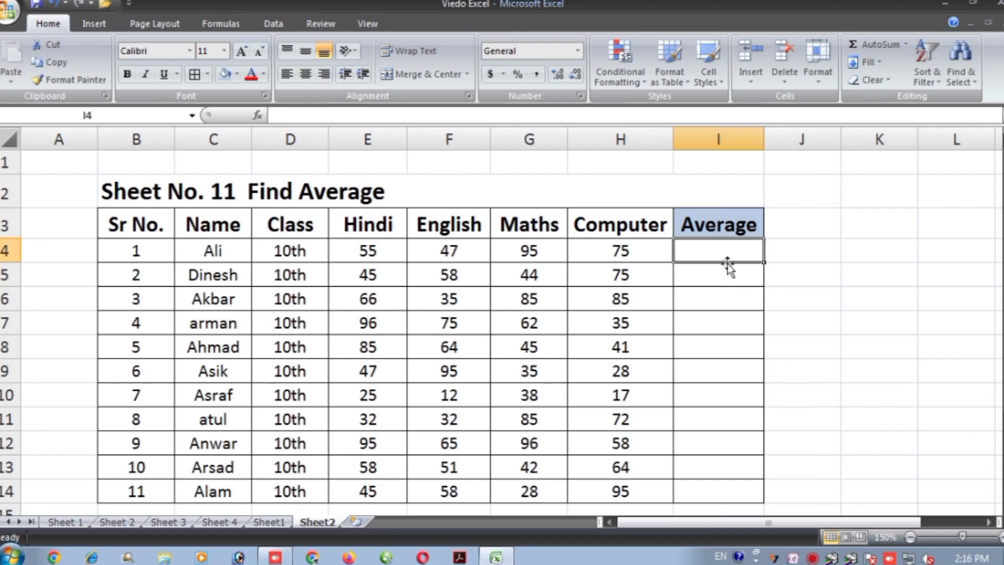
click(736, 222)
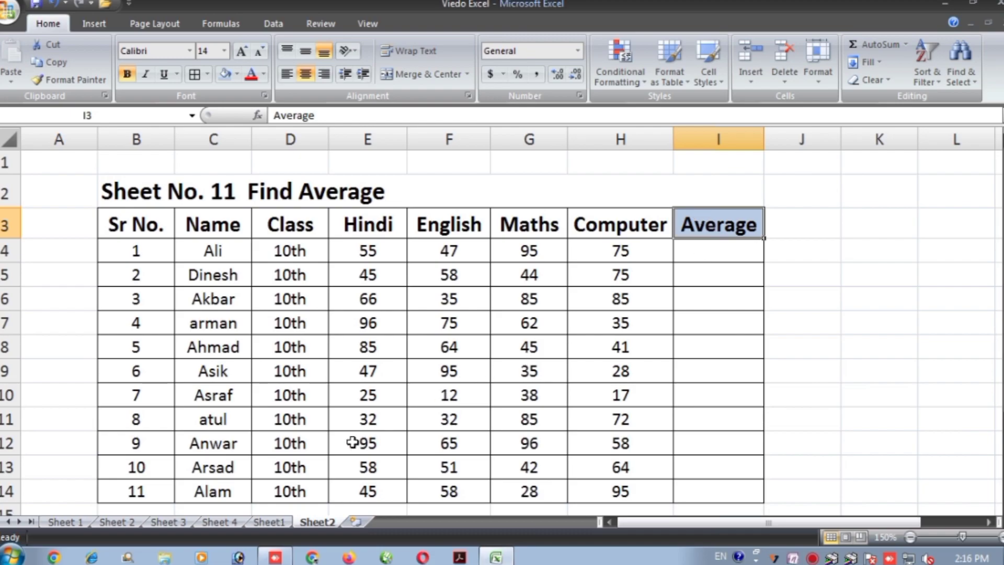
click(700, 275)
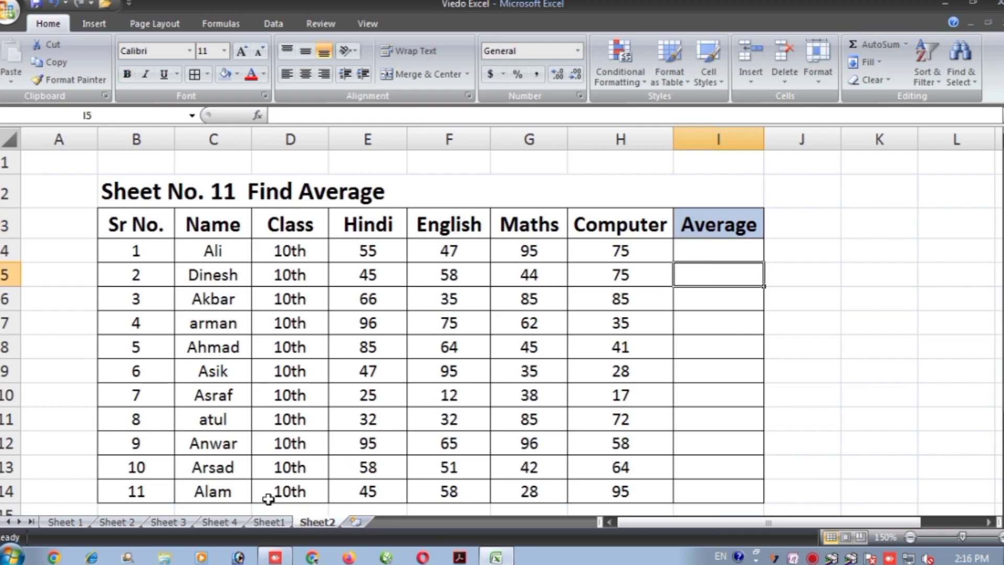
click(219, 522)
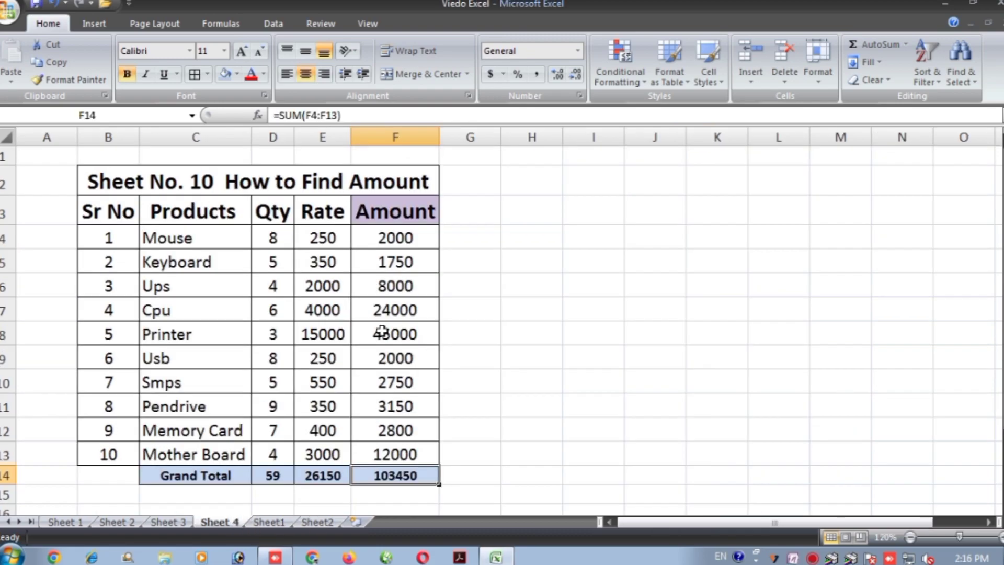
click(274, 521)
click(314, 522)
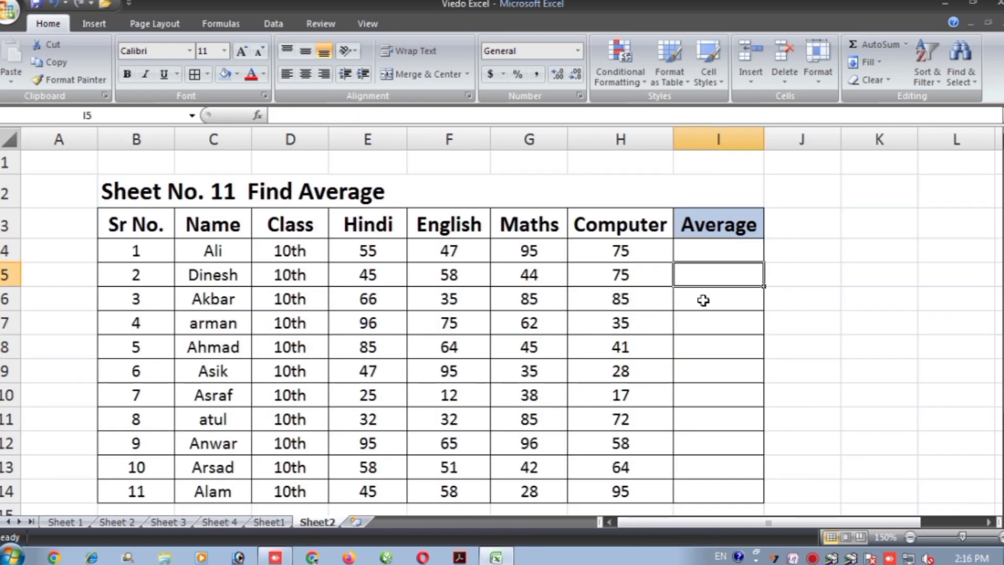
Enter =AVERAGE(E4:H4) in I4, giving 68 for the first student
click(722, 246)
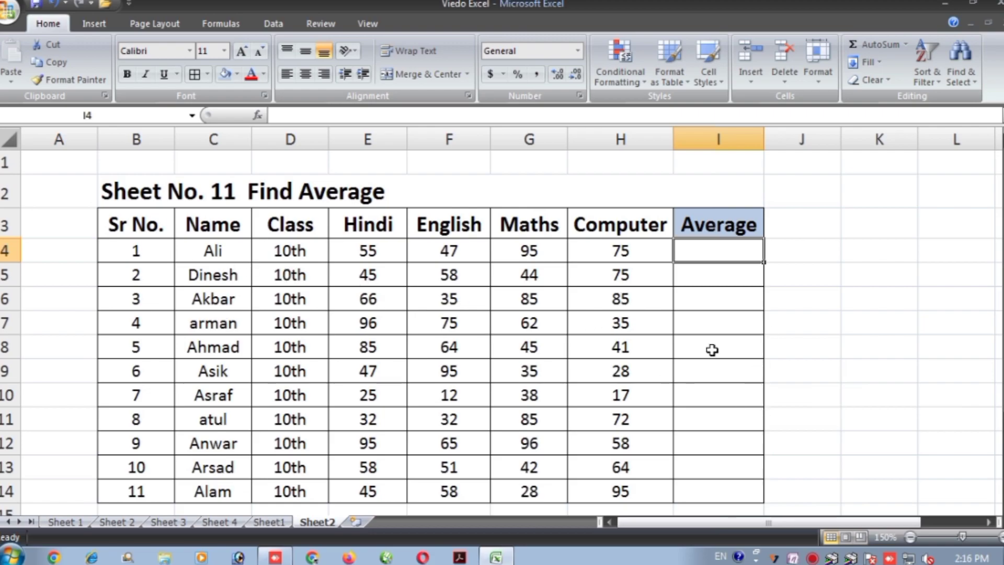
click(817, 305)
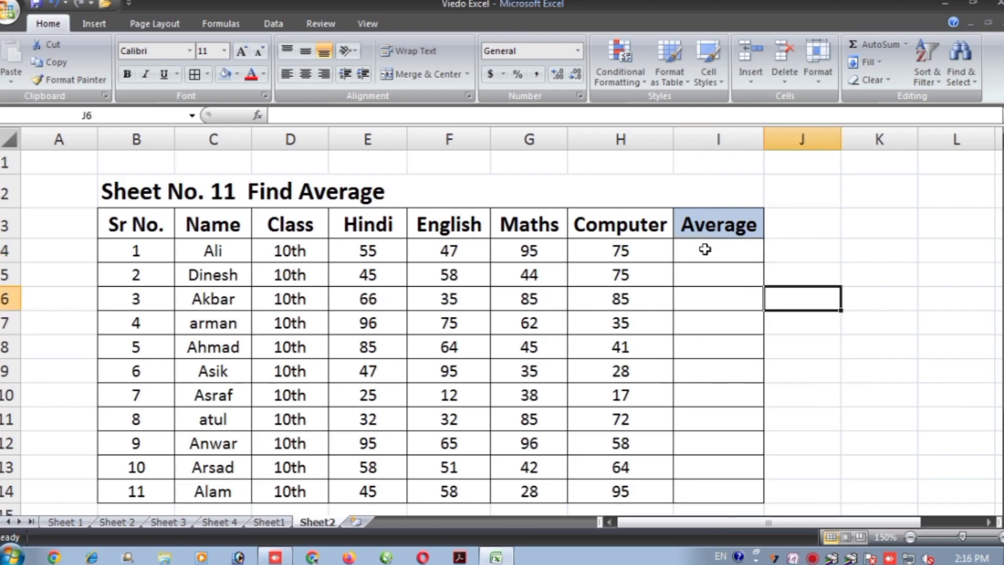
click(706, 250)
text(=)
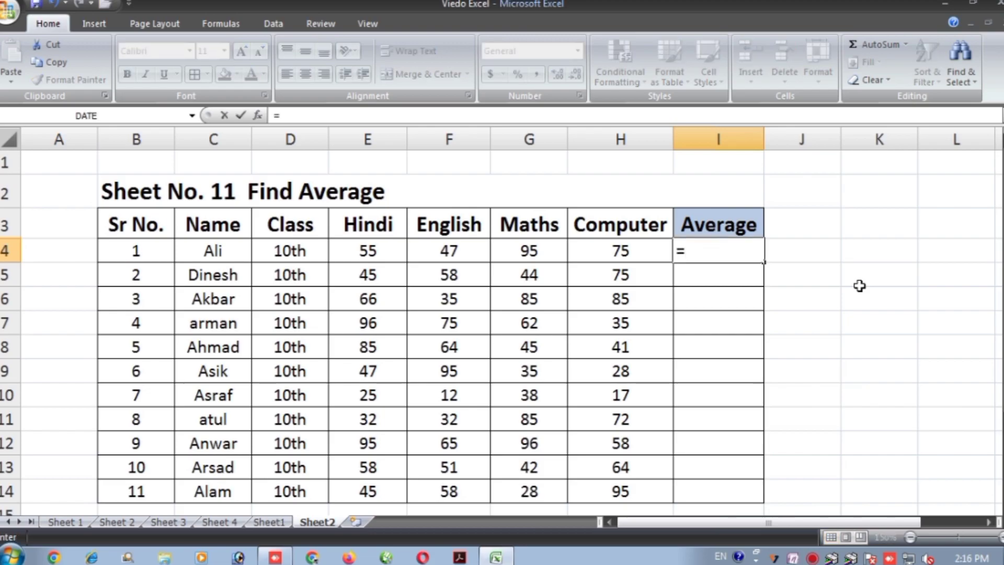
text(Average)
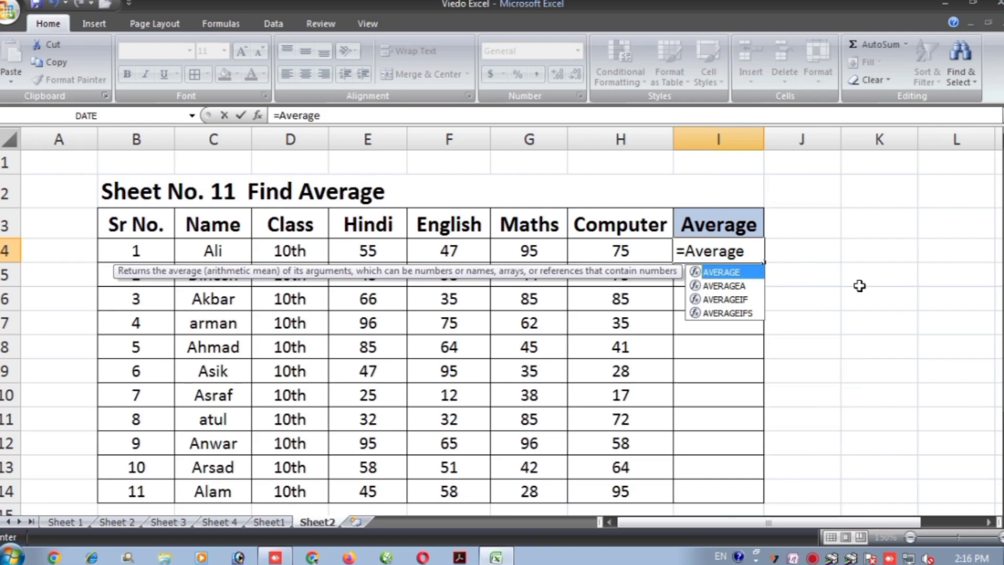
text(()
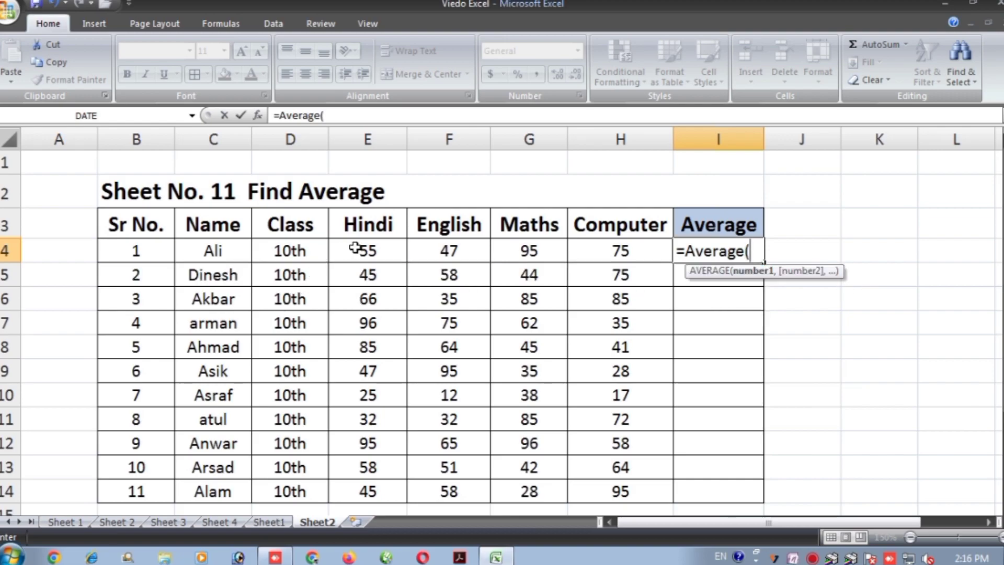
drag(356, 248, 593, 254)
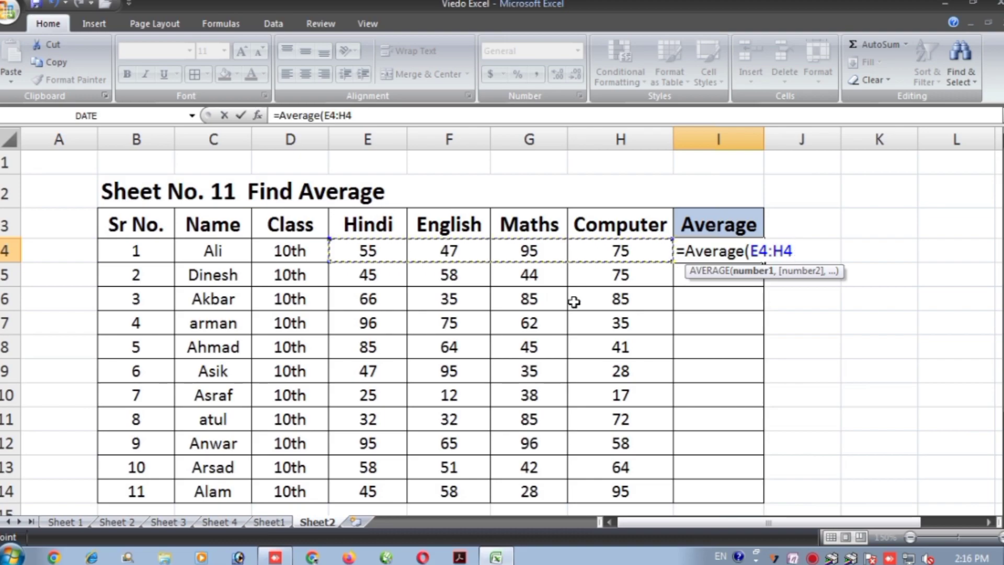
text())
key(Return)
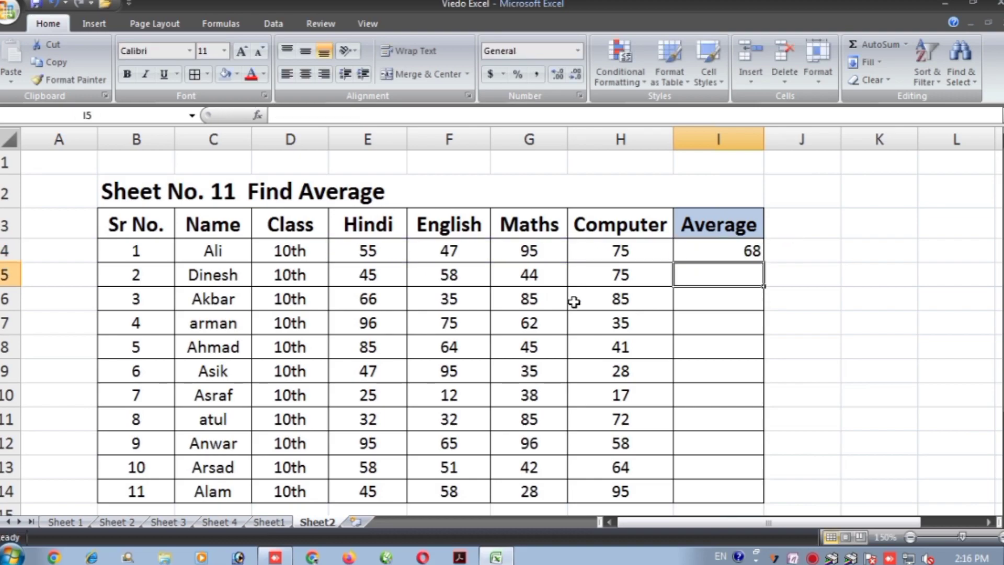
click(742, 249)
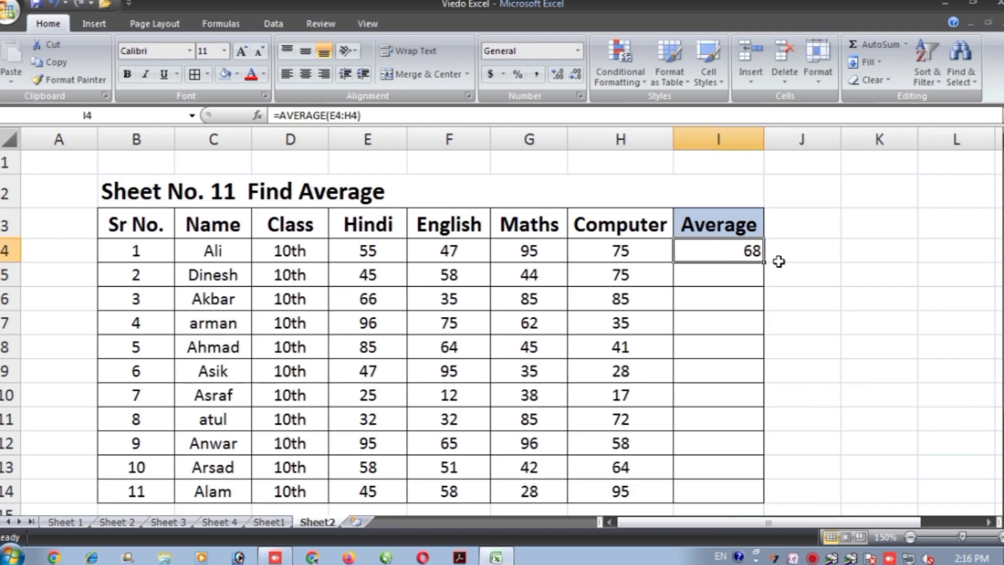
click(726, 278)
Enter =AVERAGE(E5:H5) in I5, giving 55.5 for the second student
text(=)
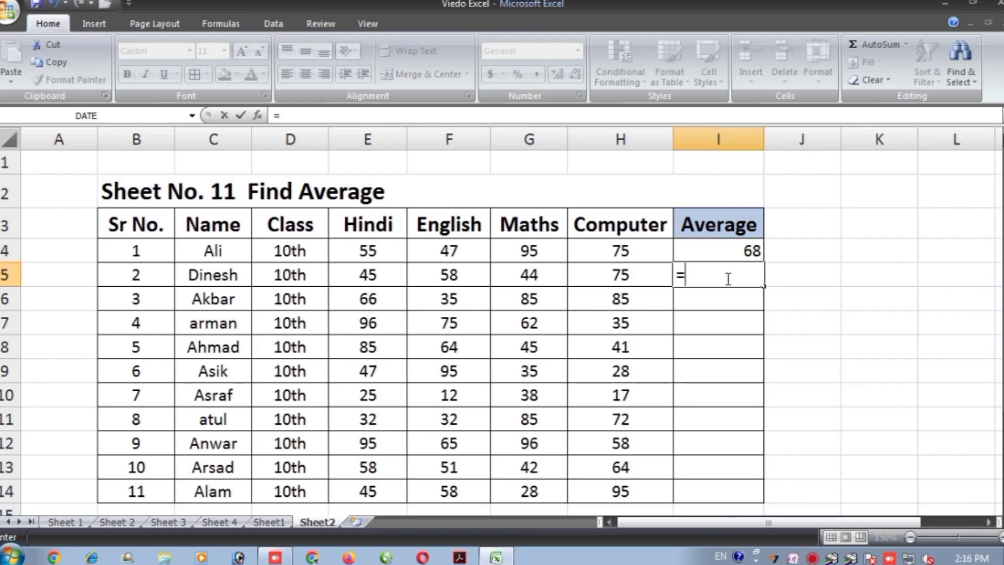
text(Aver)
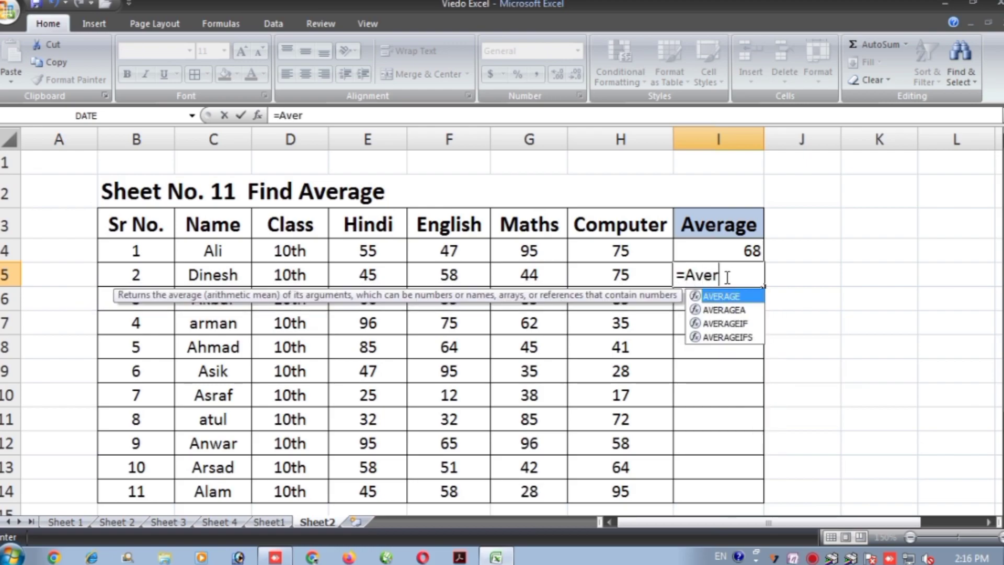
text(age)
text(()
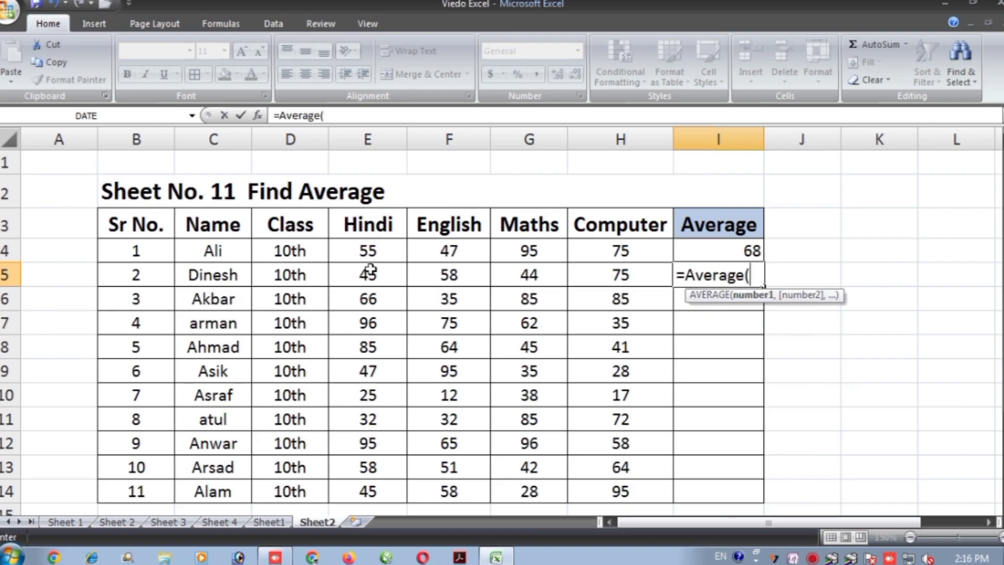
drag(367, 274, 591, 285)
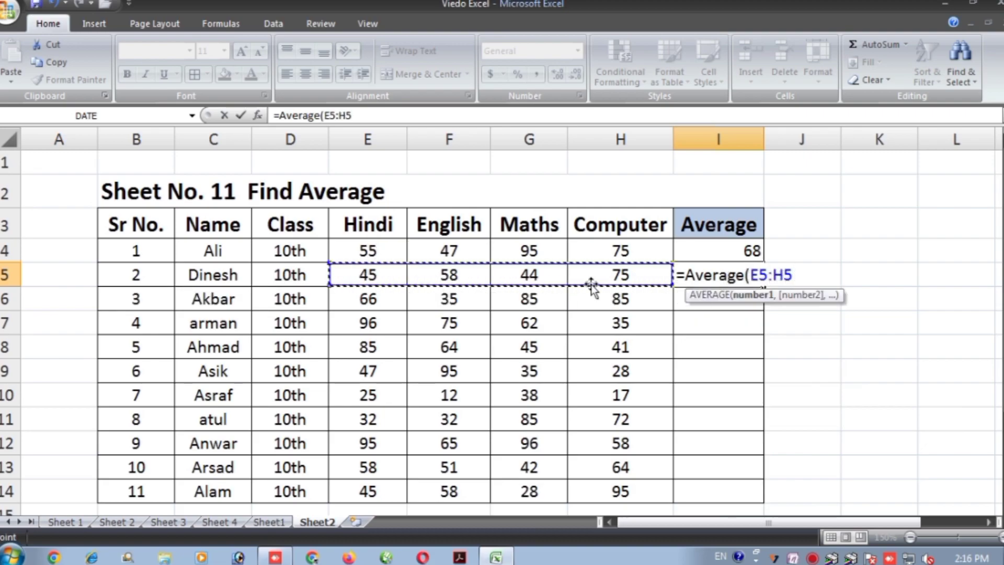
text())
key(Return)
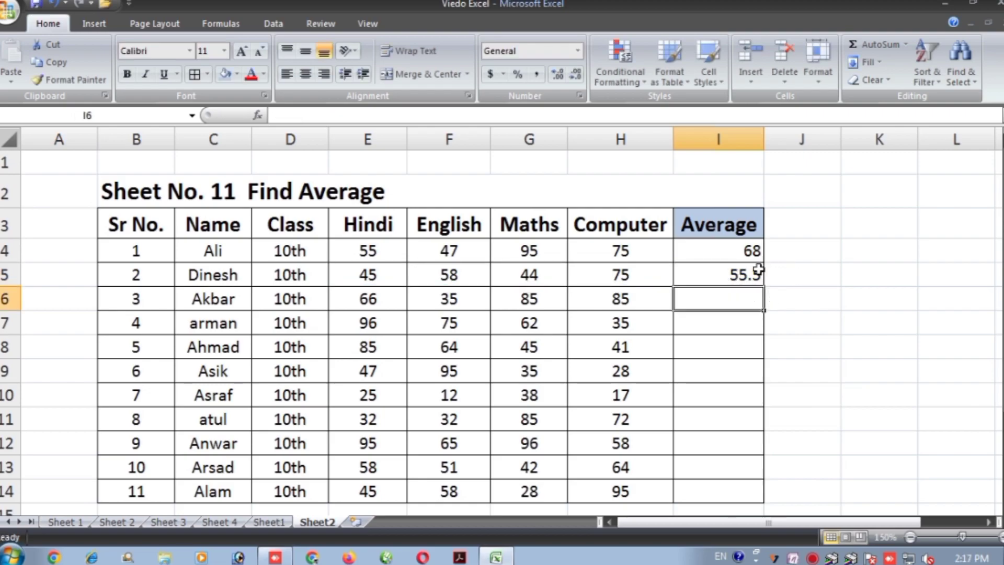
Select the two computed averages in I4:I5
drag(731, 248, 731, 270)
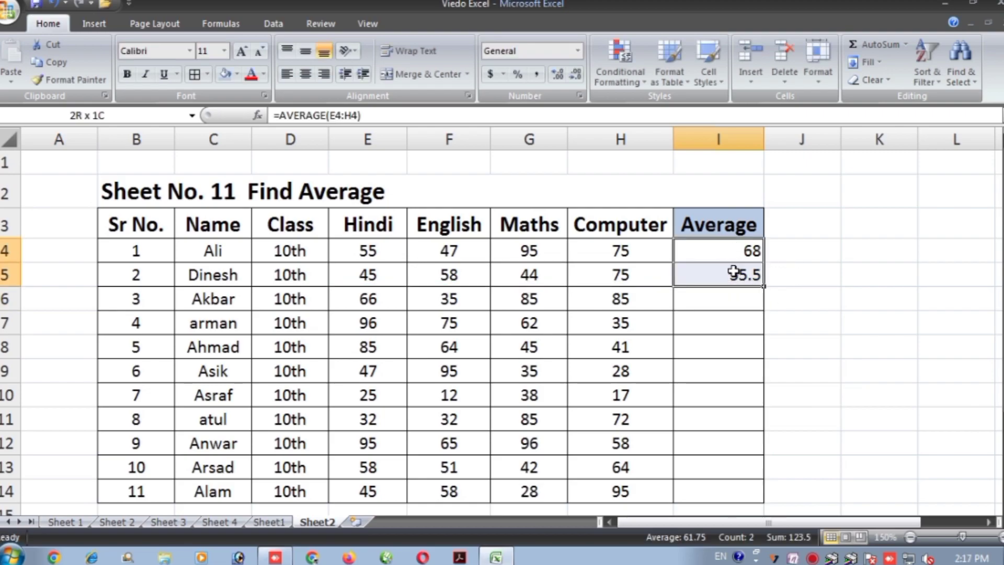
click(900, 271)
click(731, 249)
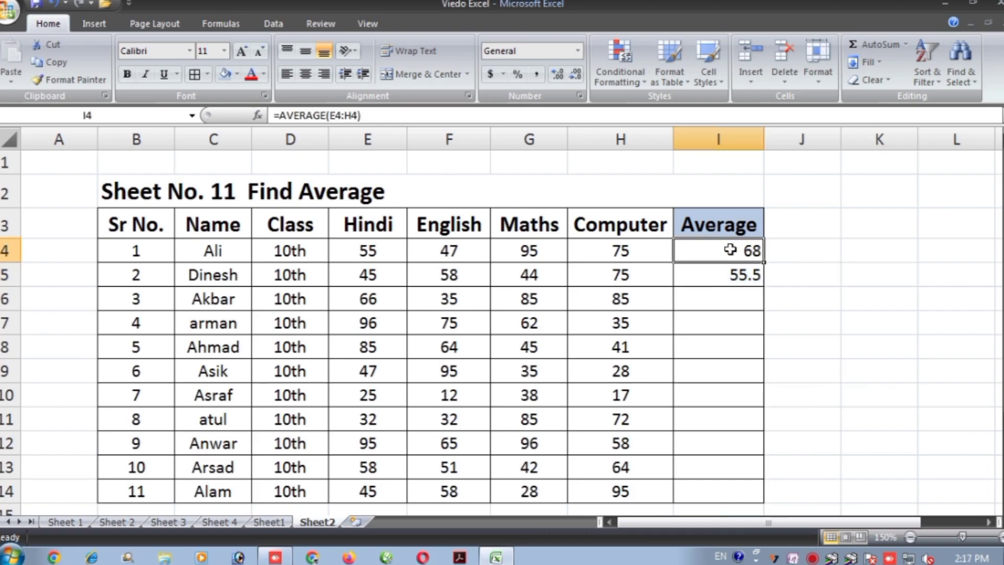
click(803, 272)
click(729, 249)
drag(728, 249, 733, 277)
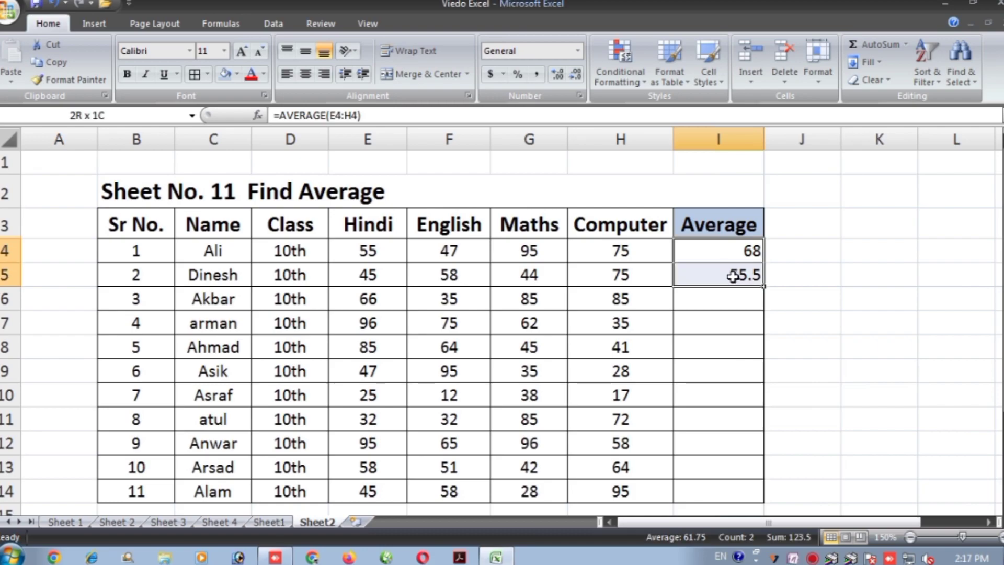
click(830, 304)
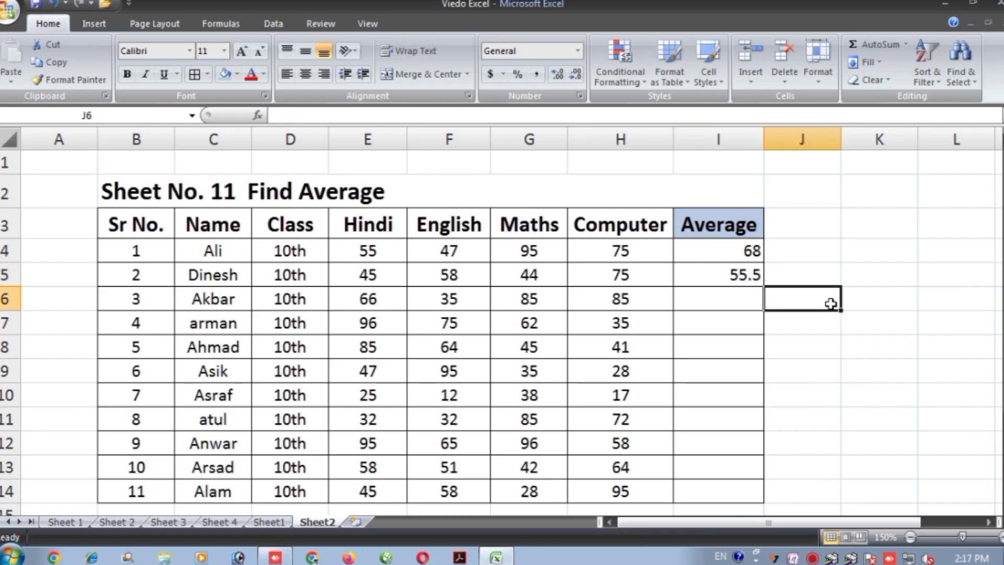
click(753, 256)
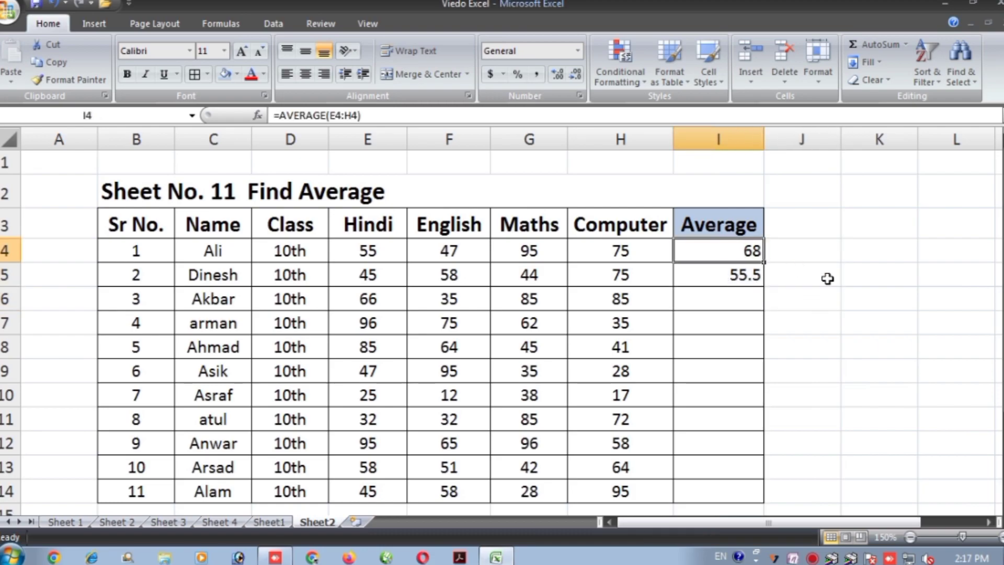
Fill the AVERAGE formulas from I4:I5 down to I14 and centre the averages
key(shift+Down)
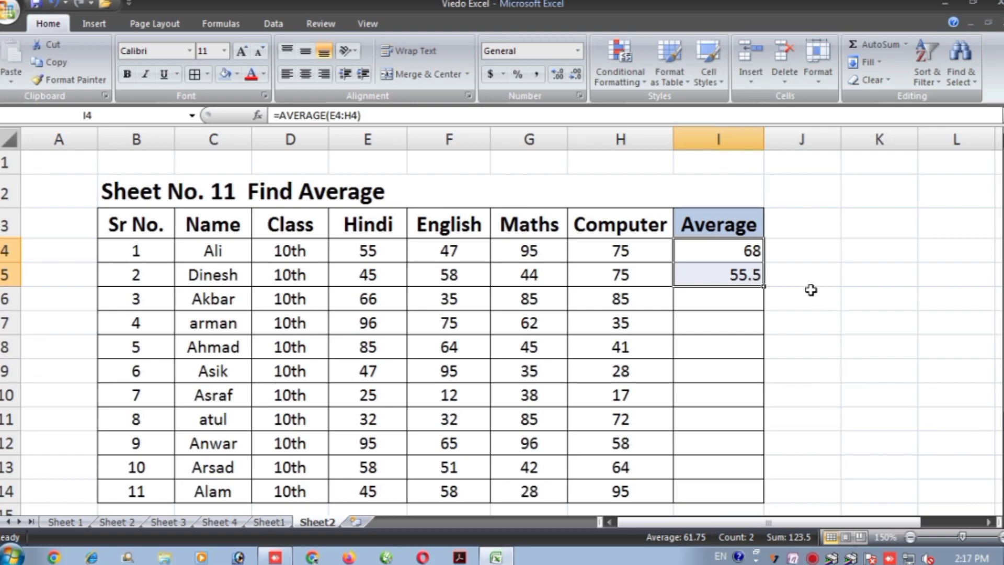
click(809, 287)
drag(733, 254, 742, 271)
drag(764, 285, 773, 504)
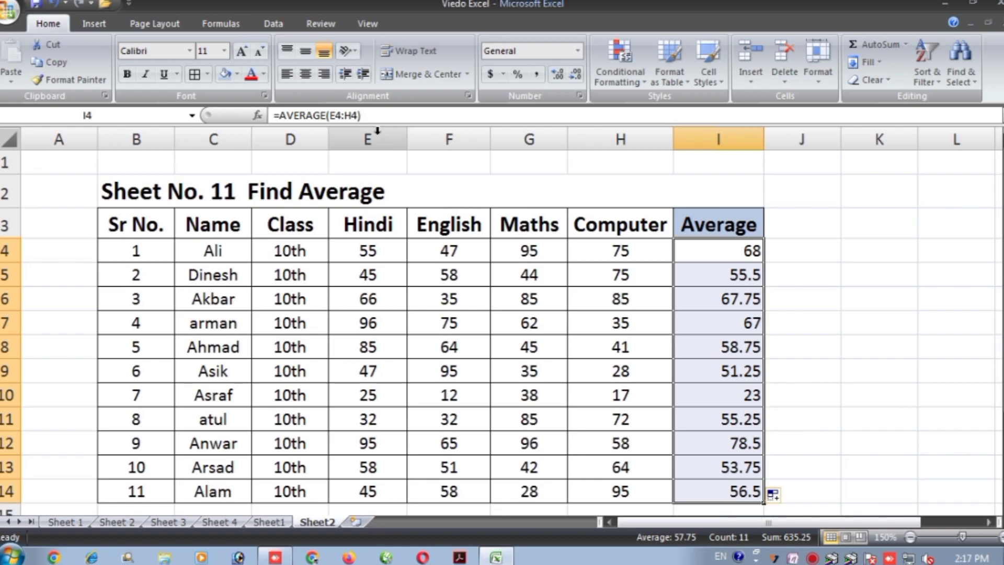
click(306, 74)
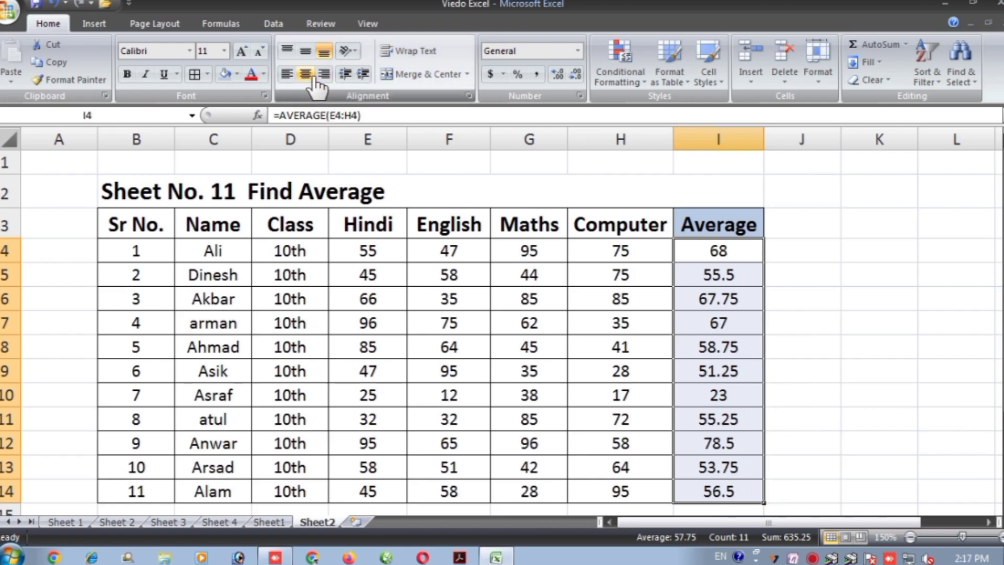
Apply an outside border to the merged 'Sheet No. 11 Find Average' title cell B2
click(817, 355)
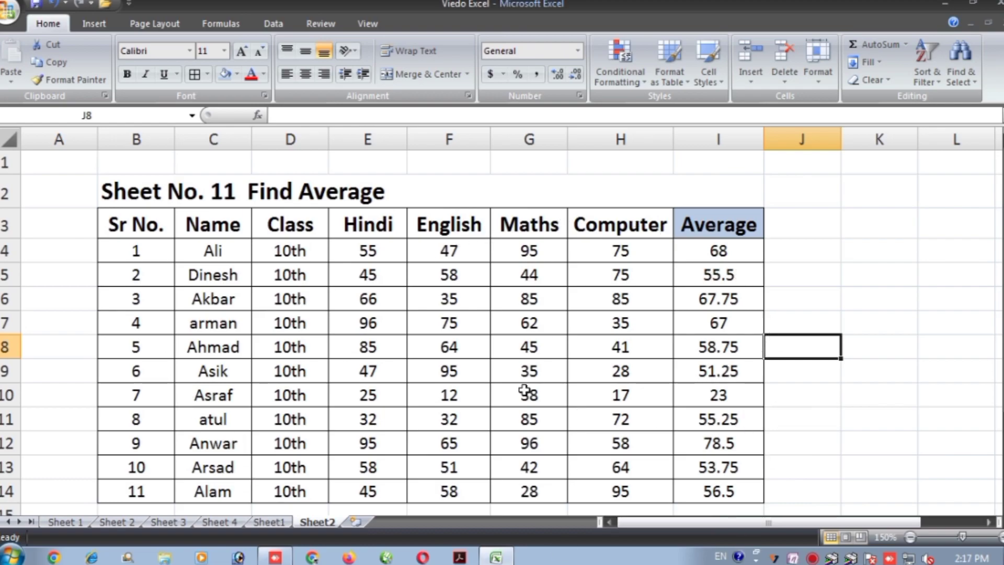
click(579, 180)
click(194, 73)
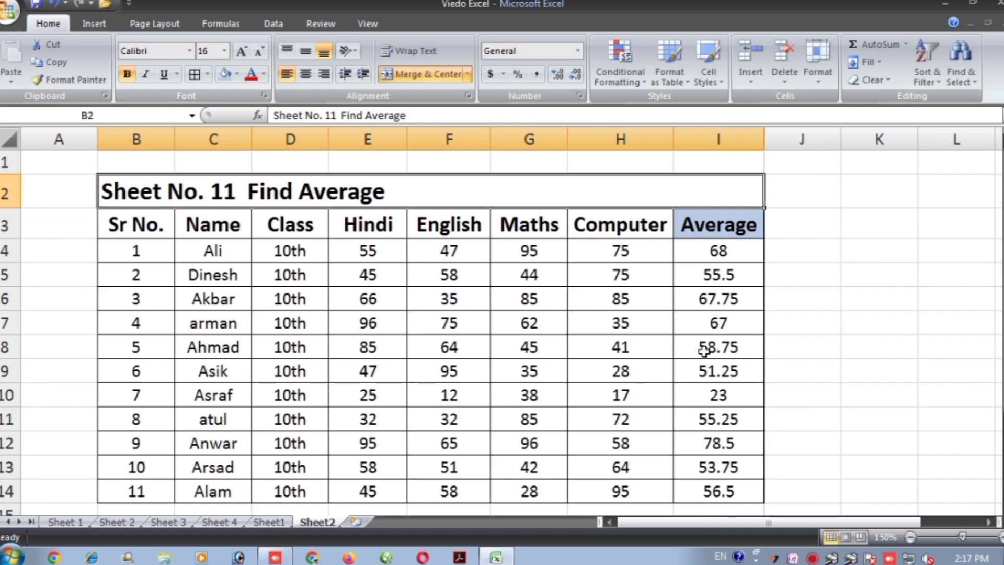
click(771, 303)
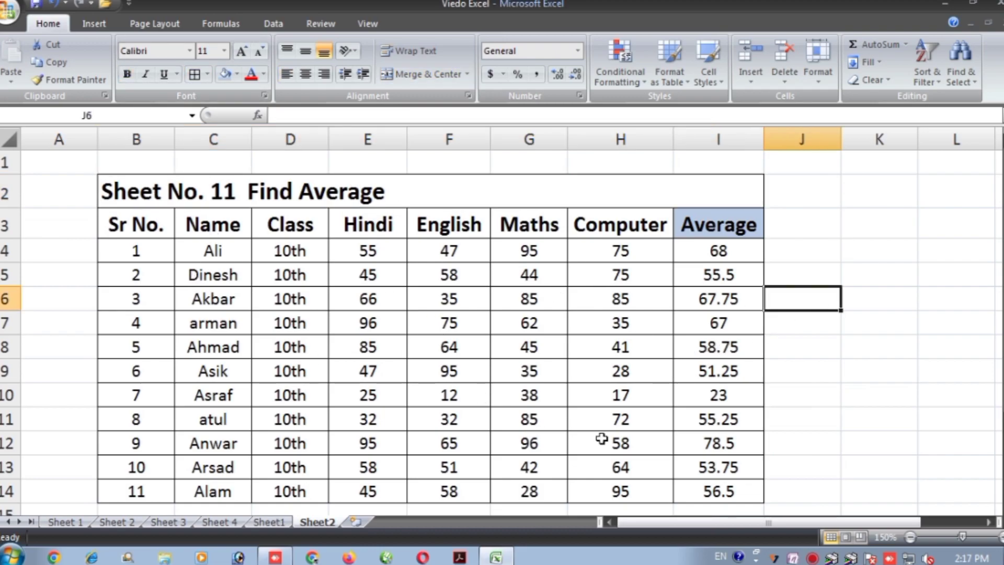